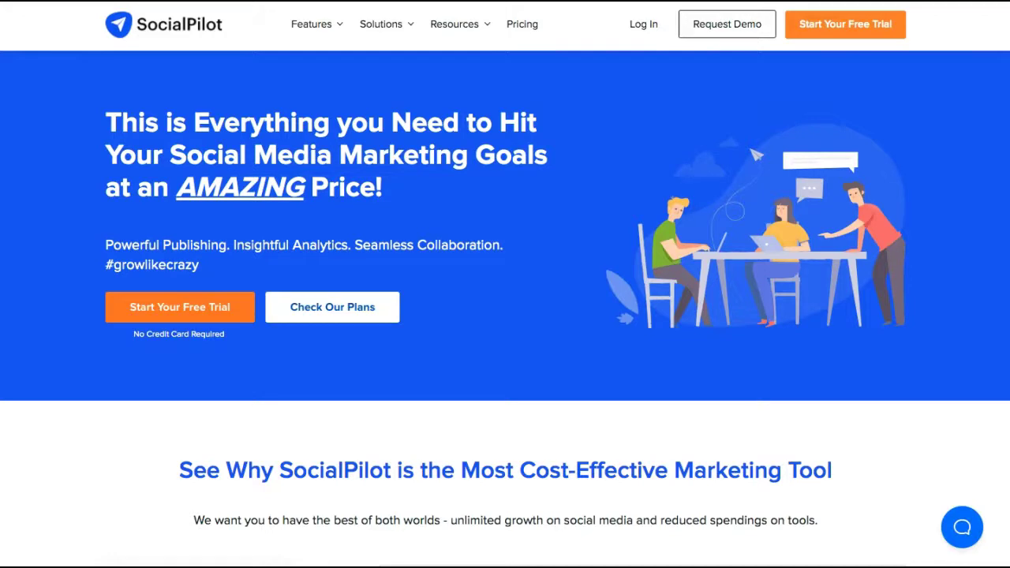
- Scroll past the pricing plans to the competitor price comparison and the Hootsuite alternative page
{"action": "scroll", "coordinate": [86, 118], "scroll_direction": "down", "scroll_amount": 1}
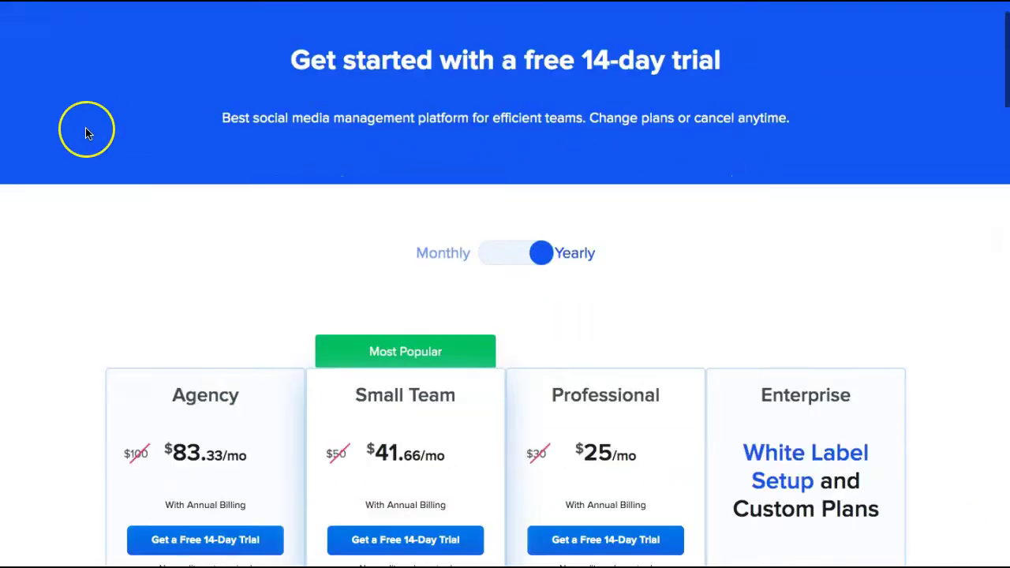
{"action": "scroll", "coordinate": [85, 130], "scroll_direction": "down", "scroll_amount": 1}
{"action": "scroll", "coordinate": [87, 134], "scroll_direction": "down", "scroll_amount": 2}
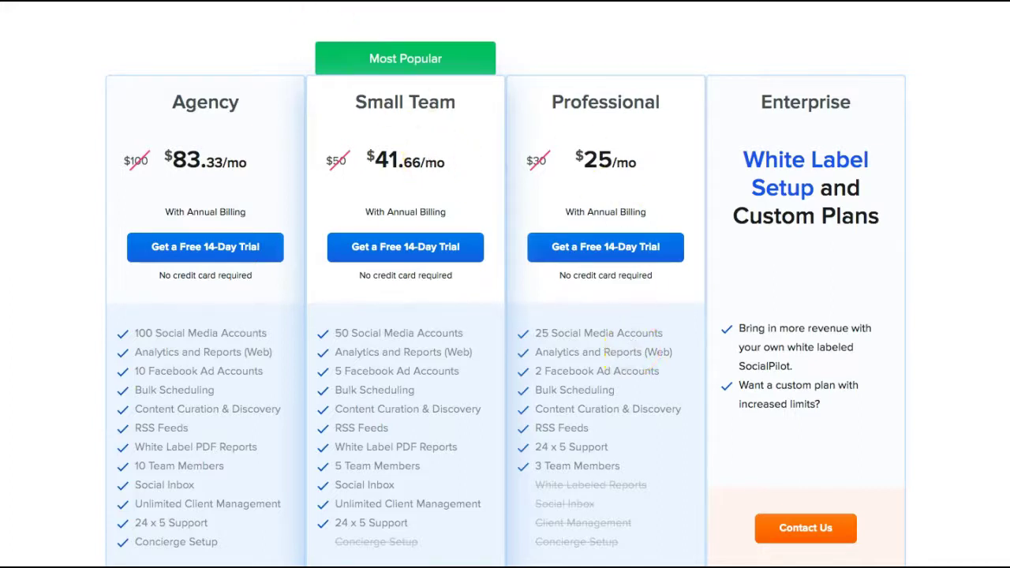
{"action": "scroll", "coordinate": [284, 310], "scroll_direction": "down", "scroll_amount": 10}
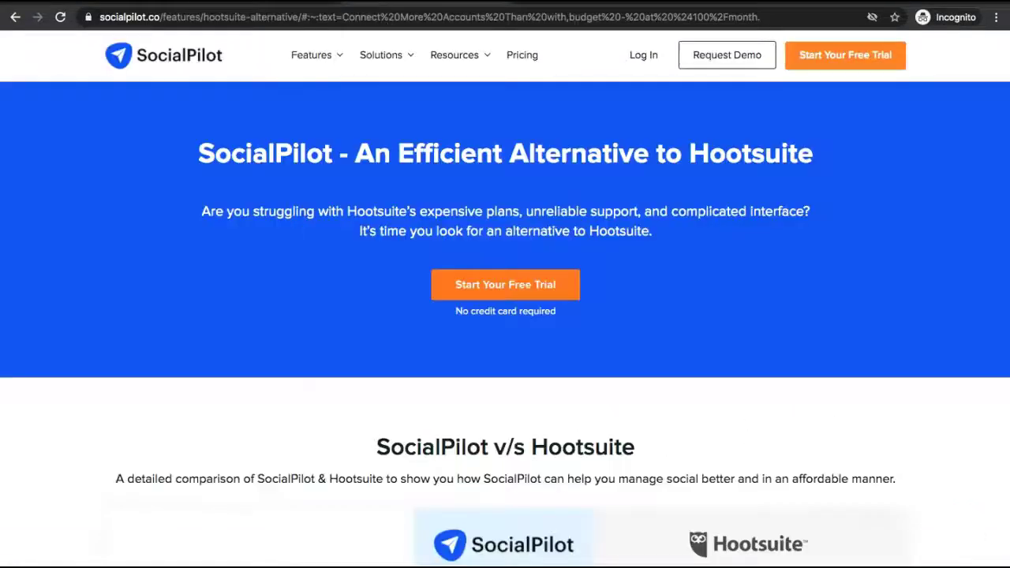
- Scroll through the SocialPilot vs Hootsuite comparison table down the page
{"action": "scroll", "coordinate": [746, 243], "scroll_direction": "down", "scroll_amount": 2}
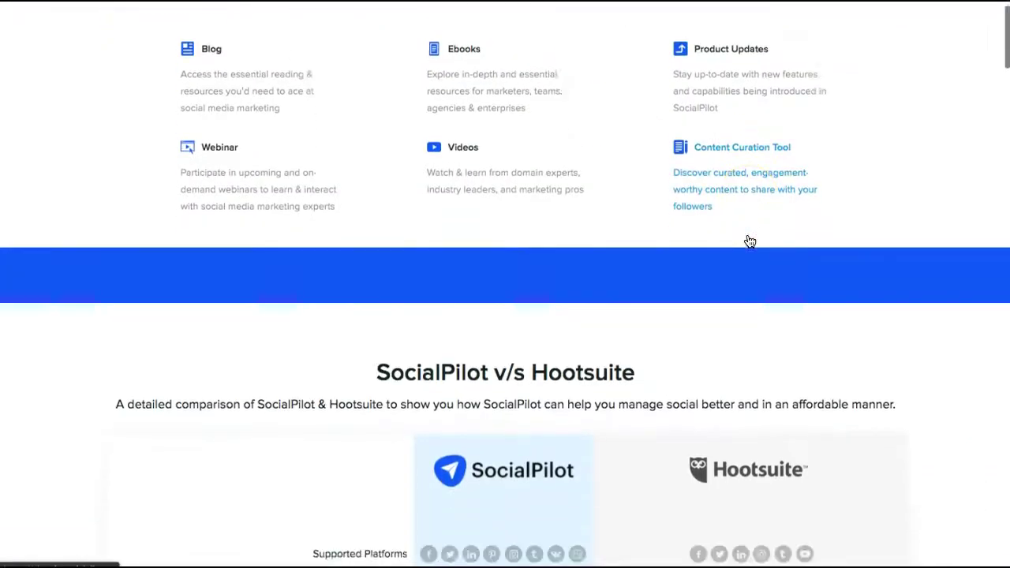
{"action": "scroll", "coordinate": [750, 242], "scroll_direction": "down", "scroll_amount": 2}
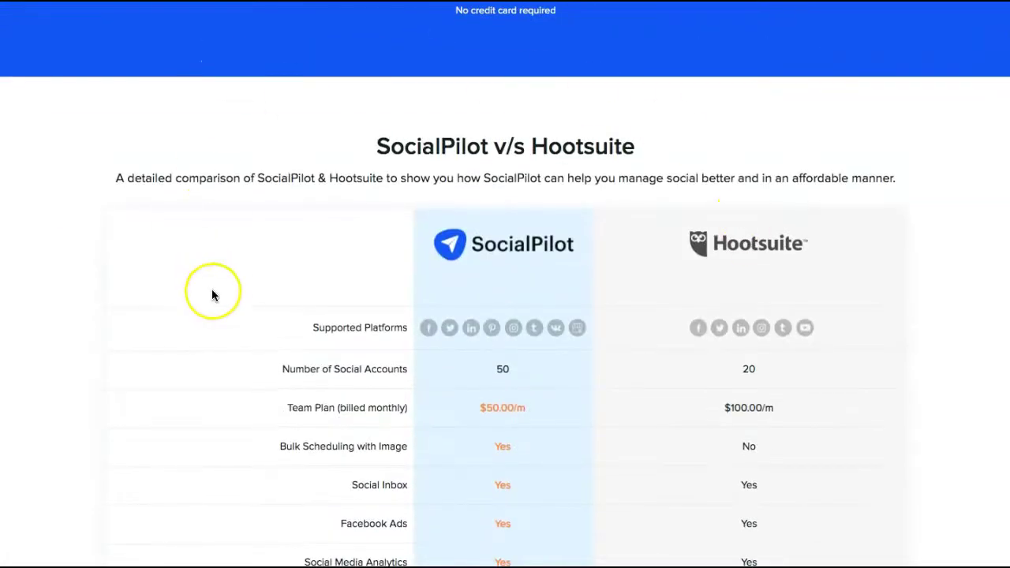
{"action": "scroll", "coordinate": [212, 291], "scroll_direction": "down", "scroll_amount": 2}
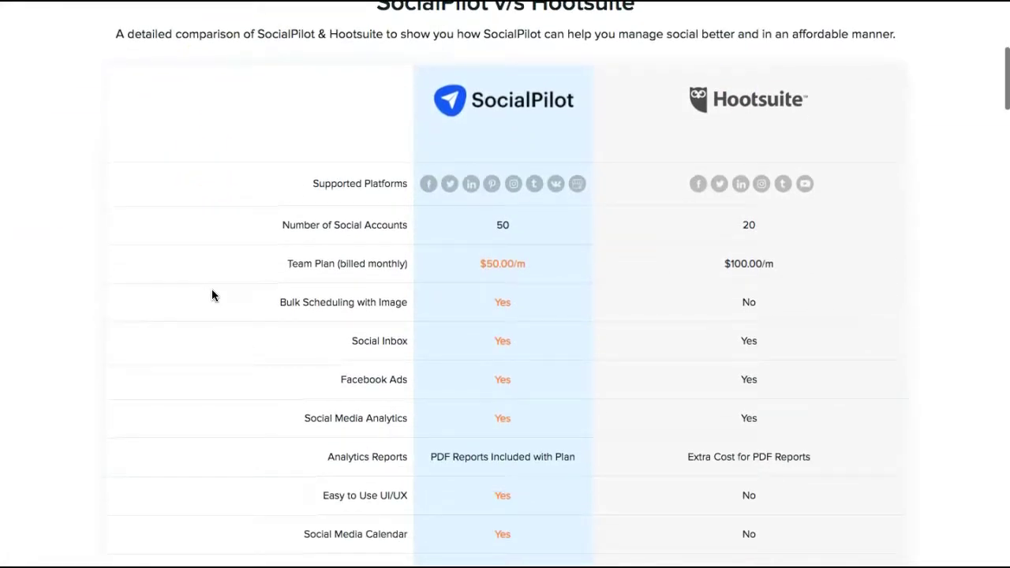
{"action": "scroll", "coordinate": [212, 295], "scroll_direction": "down", "scroll_amount": 1}
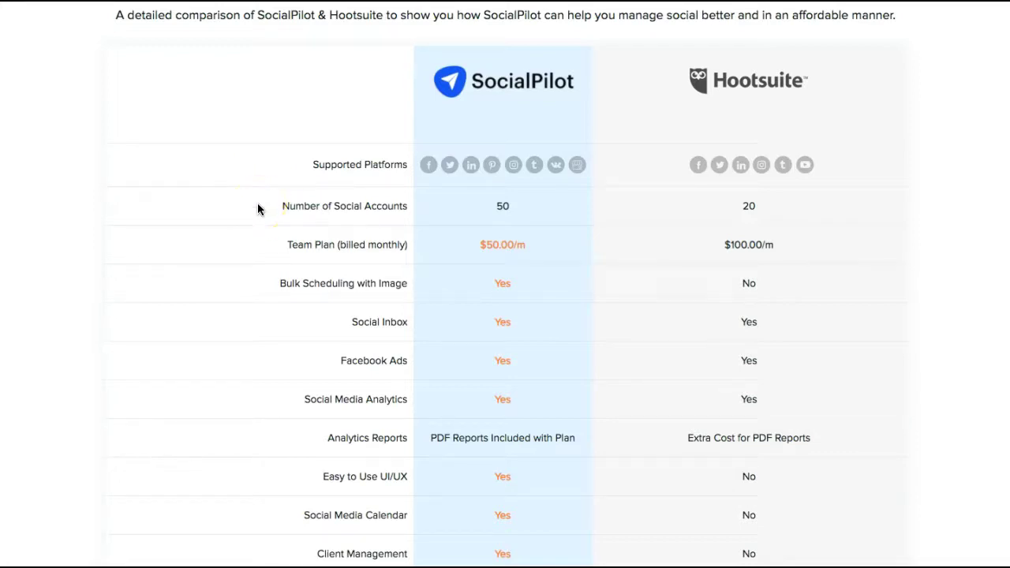
{"action": "scroll", "coordinate": [253, 308], "scroll_direction": "down", "scroll_amount": 3}
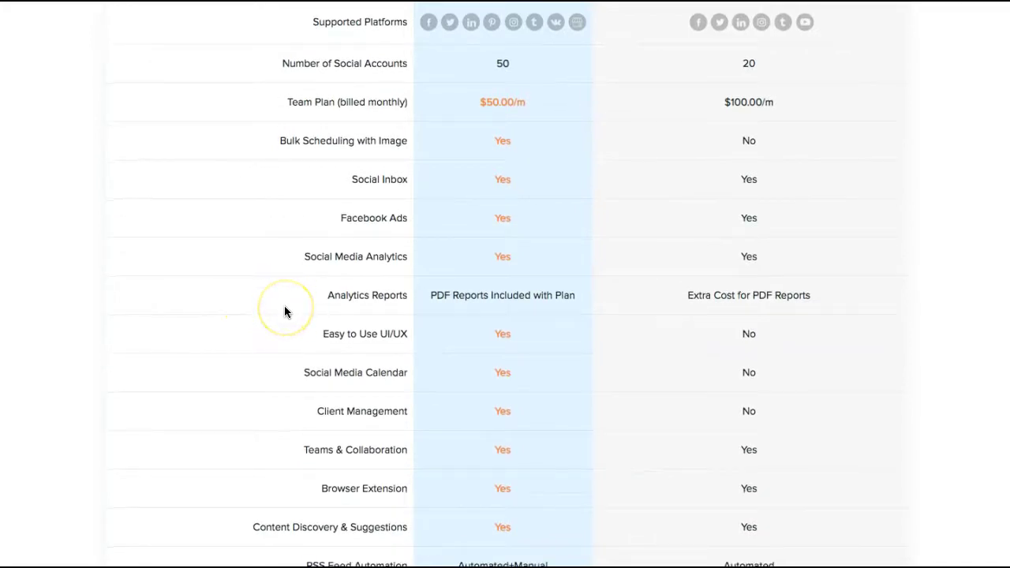
{"action": "scroll", "coordinate": [285, 312], "scroll_direction": "down", "scroll_amount": 3}
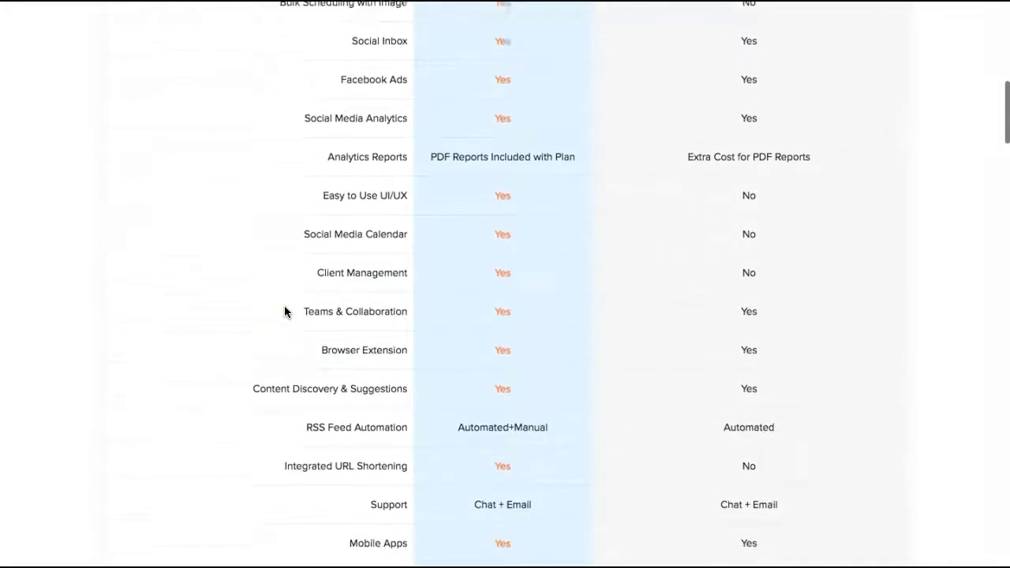
{"action": "scroll", "coordinate": [285, 312], "scroll_direction": "down", "scroll_amount": 1}
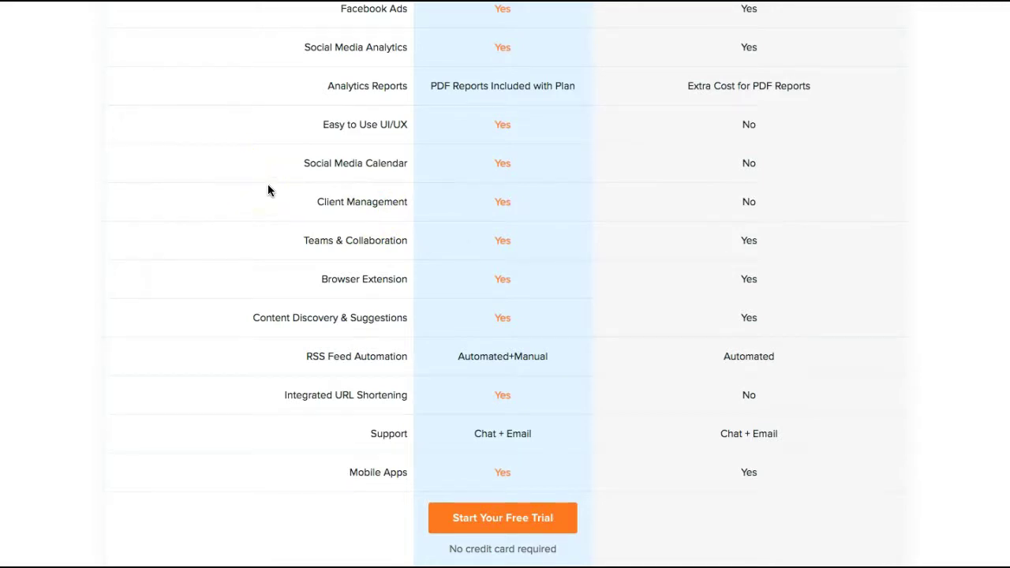
{"action": "scroll", "coordinate": [267, 189], "scroll_direction": "down", "scroll_amount": 2}
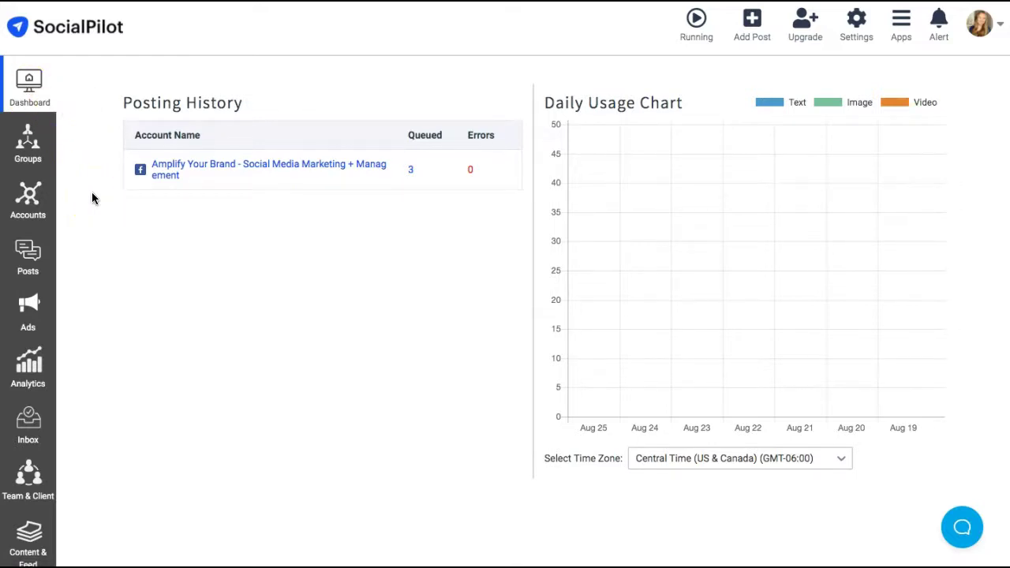
- Browse the Groups and Accounts menus and open Manage Accounts
{"action": "left_click", "coordinate": [27, 139]}
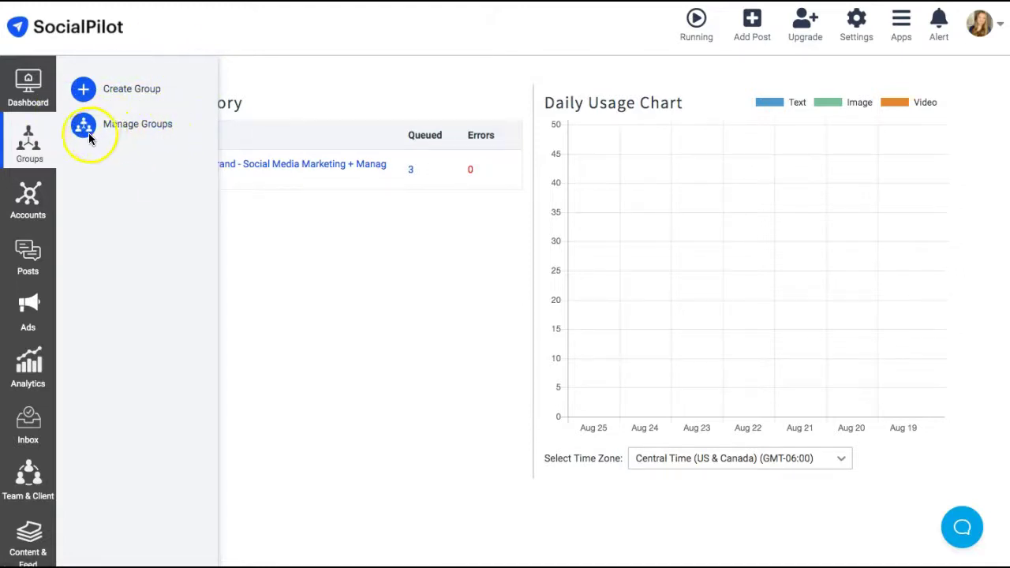
{"action": "left_click", "coordinate": [30, 204]}
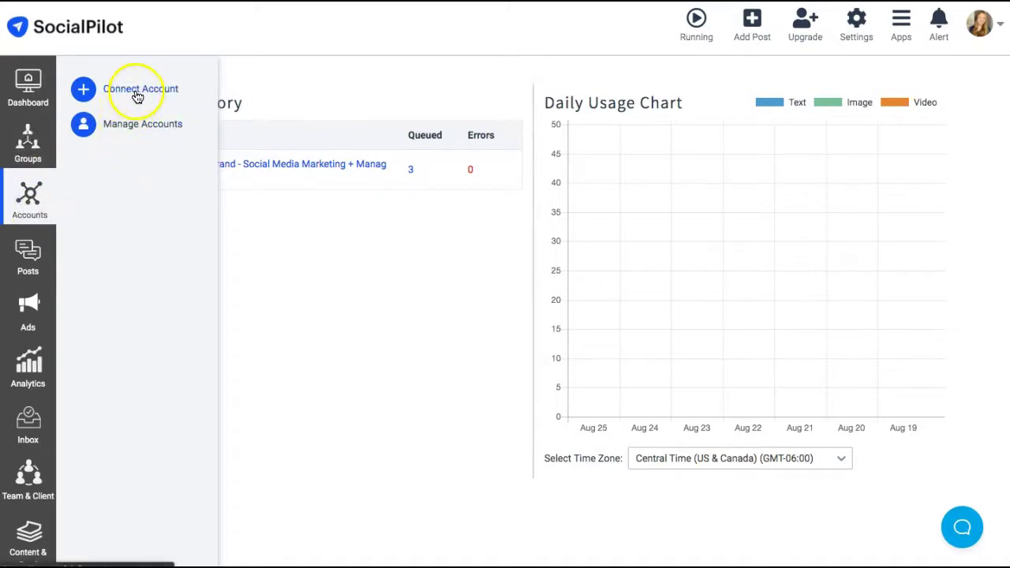
{"action": "left_click", "coordinate": [173, 129]}
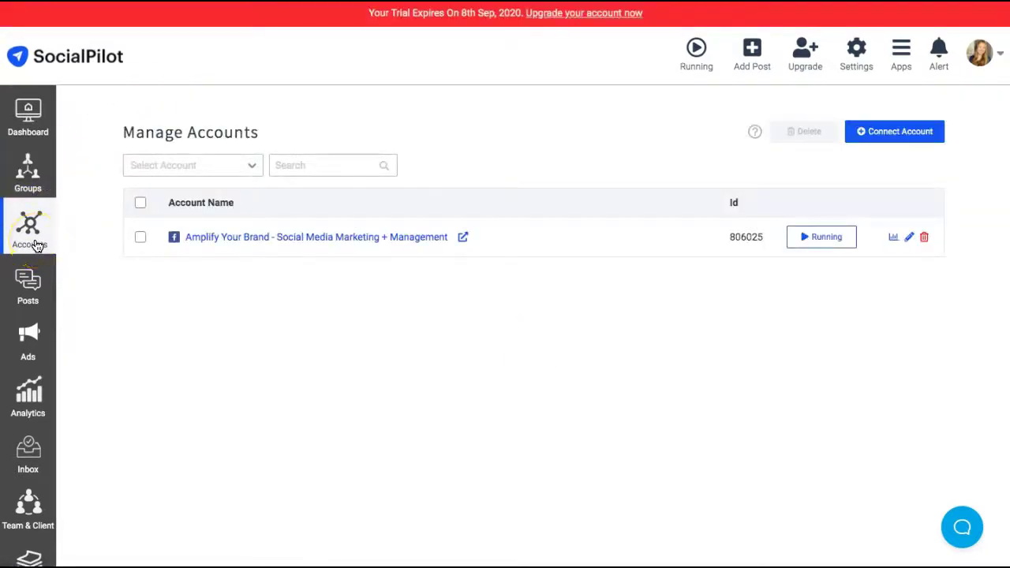
- Start connecting an account and browse the Facebook, Twitter, LinkedIn and Pinterest network cards
{"action": "left_click", "coordinate": [921, 132]}
{"action": "scroll", "coordinate": [782, 299], "scroll_direction": "down", "scroll_amount": 3}
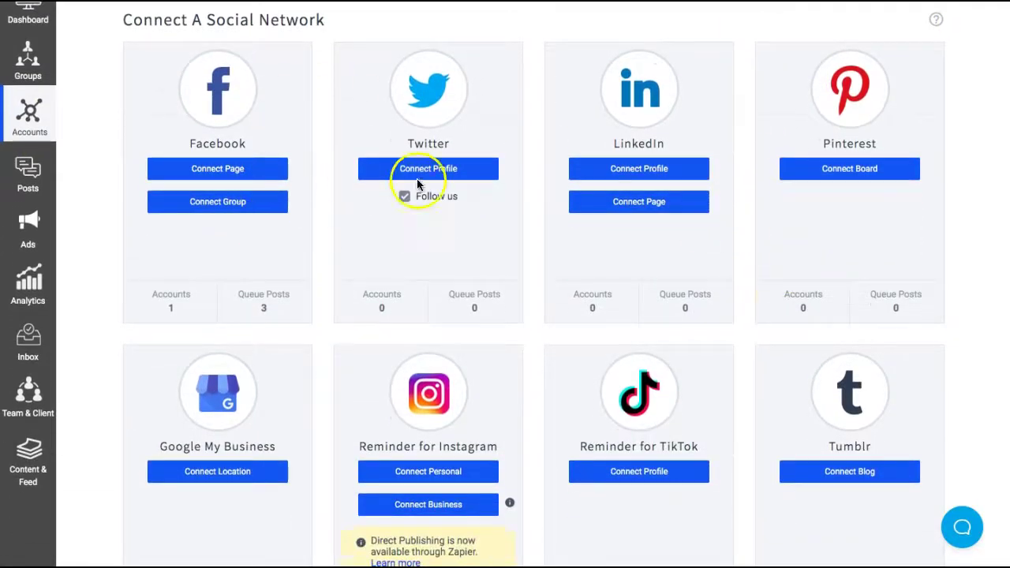
{"action": "scroll", "coordinate": [735, 207], "scroll_direction": "down", "scroll_amount": 5}
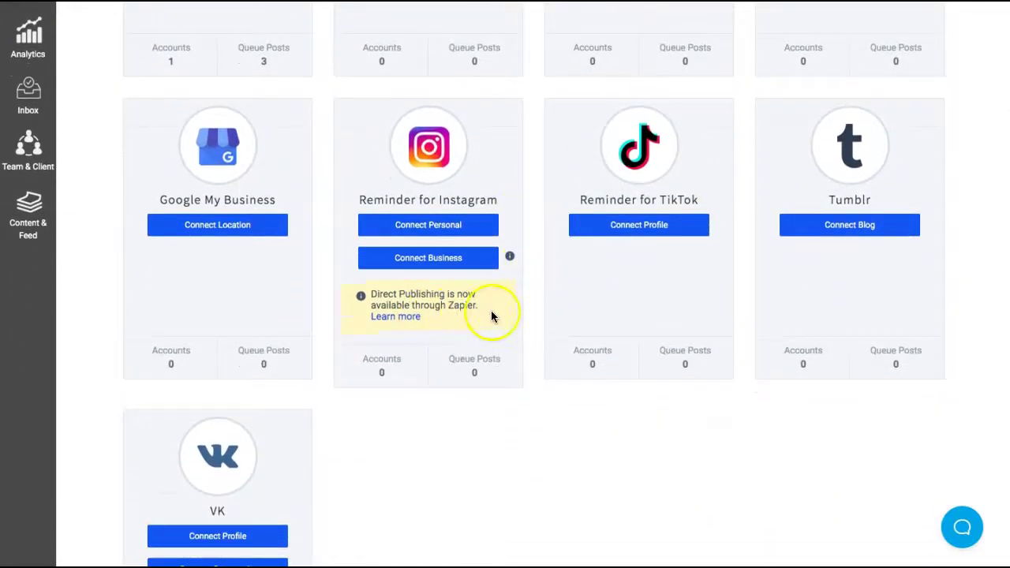
{"action": "scroll", "coordinate": [503, 320], "scroll_direction": "down", "scroll_amount": 3}
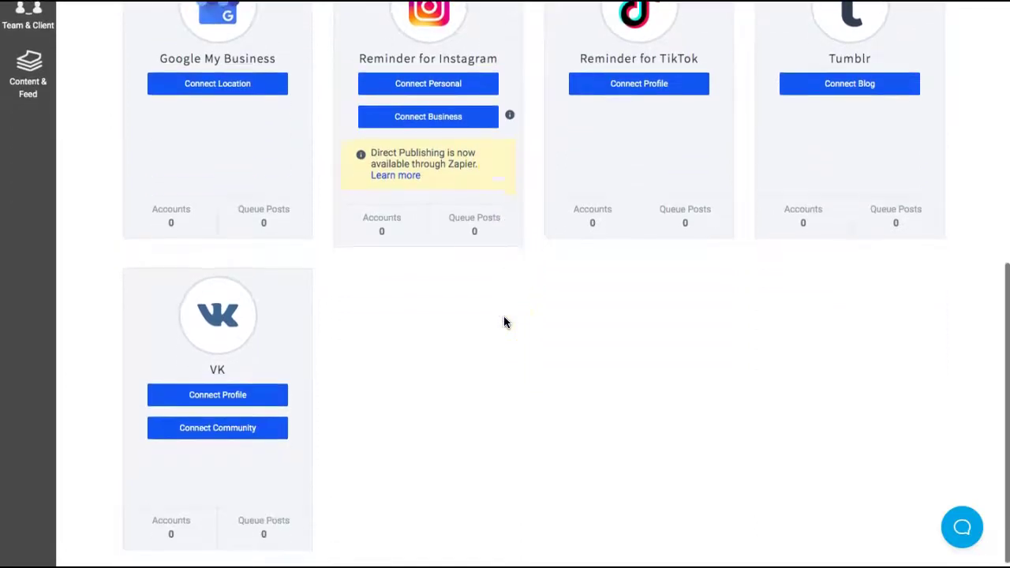
{"action": "scroll", "coordinate": [505, 322], "scroll_direction": "up", "scroll_amount": 10}
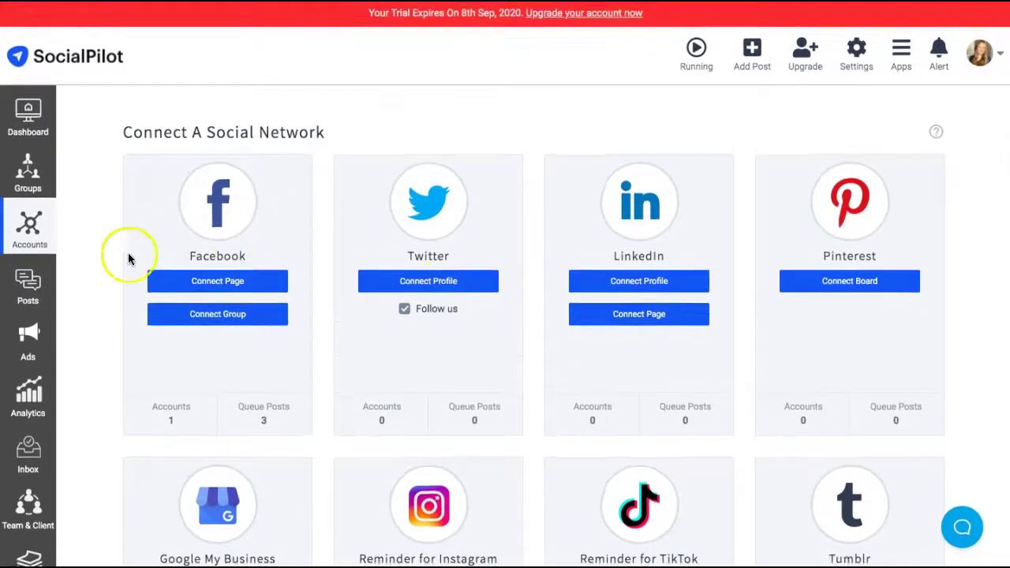
{"action": "left_click", "coordinate": [29, 289]}
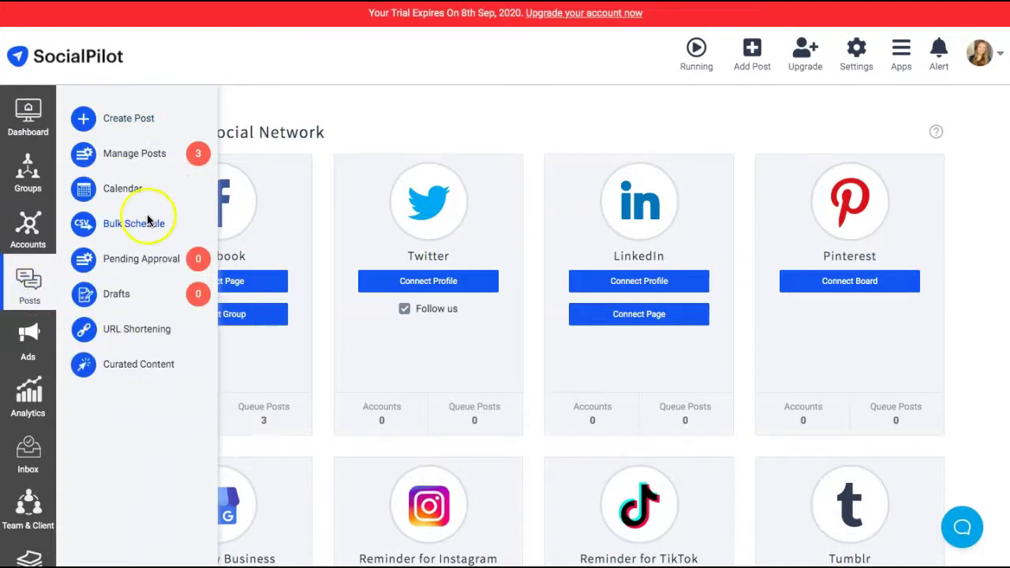
- Compose a new Facebook post reading 'TGIF!' followed by a sunglasses emoji
{"action": "left_click", "coordinate": [134, 120]}
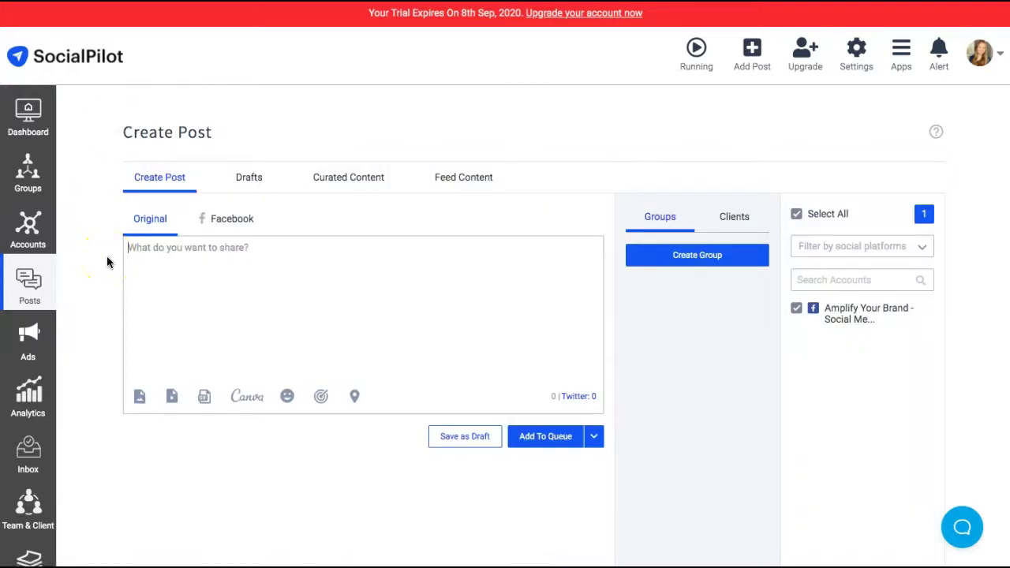
{"action": "left_click", "coordinate": [133, 262]}
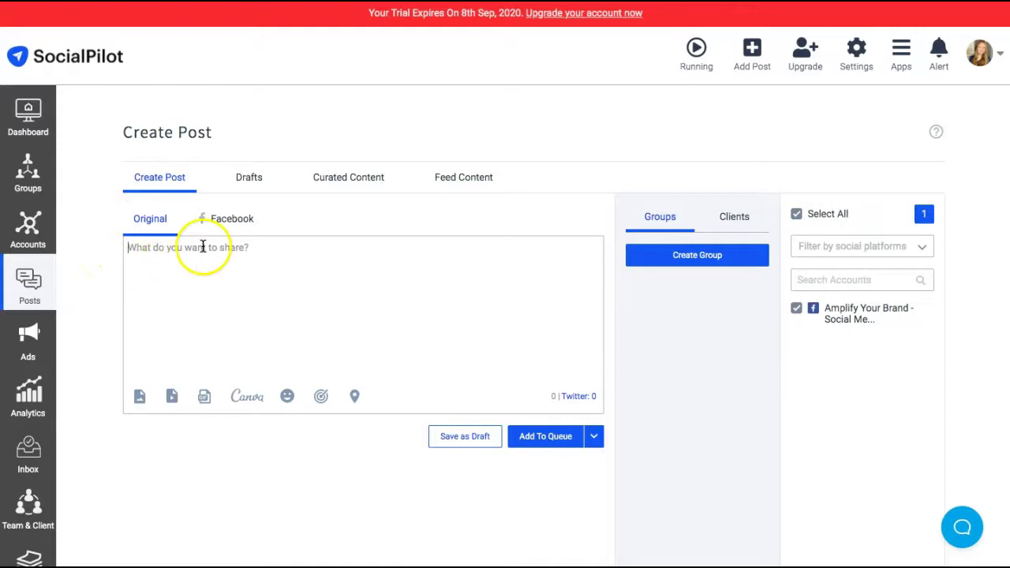
{"action": "left_click", "coordinate": [209, 251]}
{"action": "type", "text": "TGIF!"}
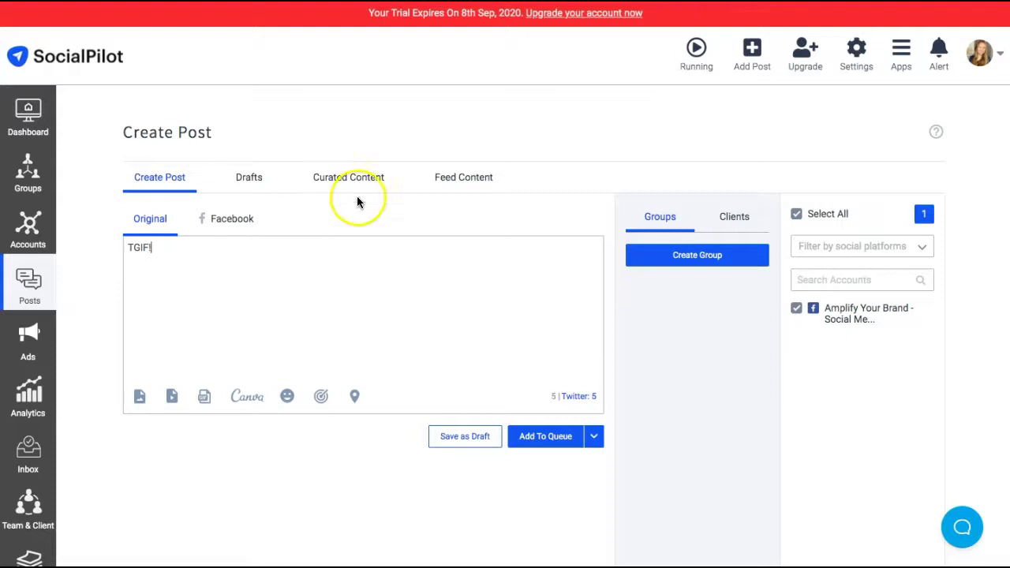
{"action": "left_click", "coordinate": [287, 397]}
{"action": "scroll", "coordinate": [287, 399], "scroll_direction": "down", "scroll_amount": 1}
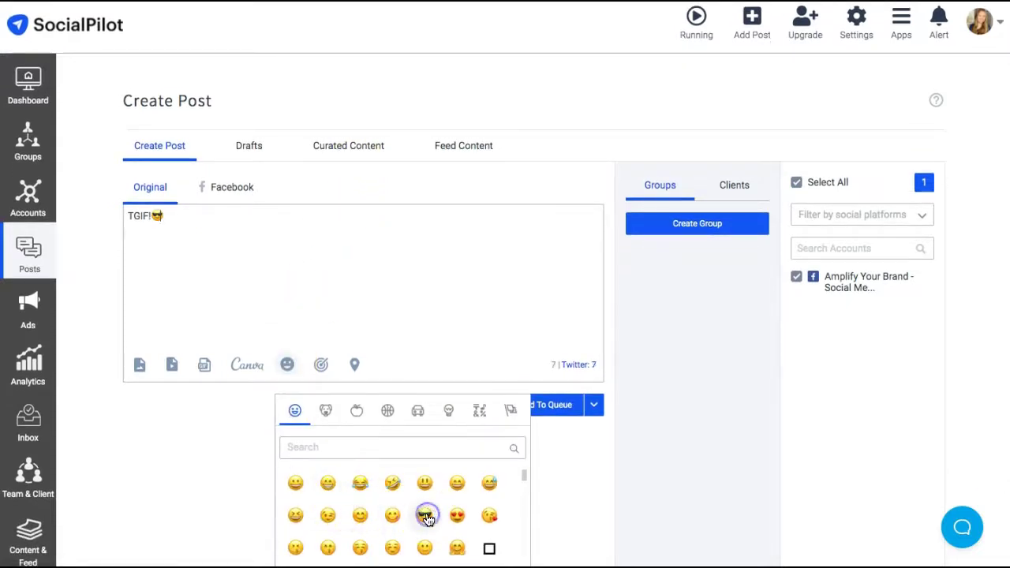
{"action": "left_click", "coordinate": [289, 368]}
{"action": "left_click", "coordinate": [139, 366]}
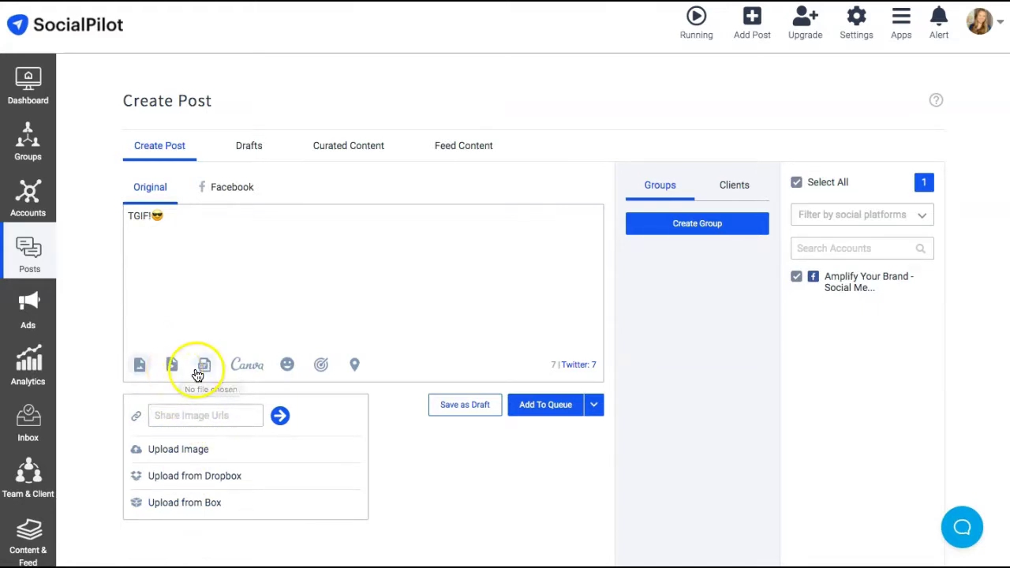
{"action": "left_click", "coordinate": [197, 371]}
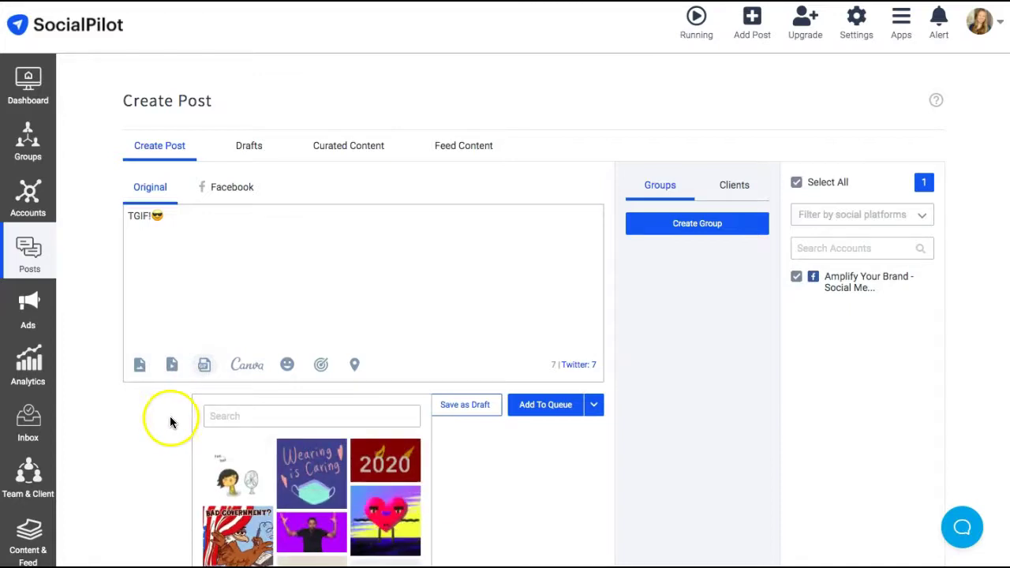
{"action": "left_click", "coordinate": [269, 415]}
{"action": "type", "text": "tg"}
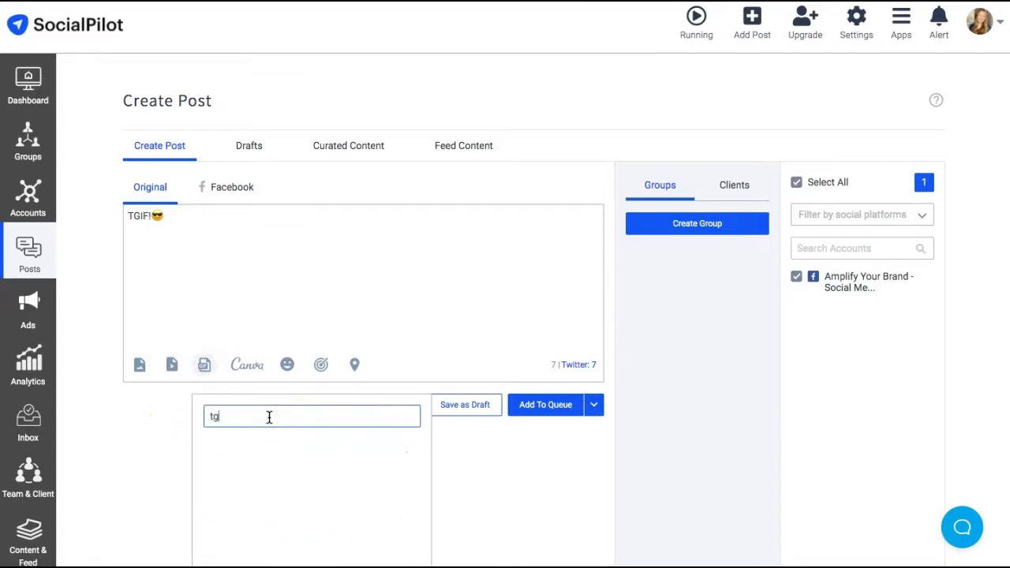
{"action": "type", "text": "if"}
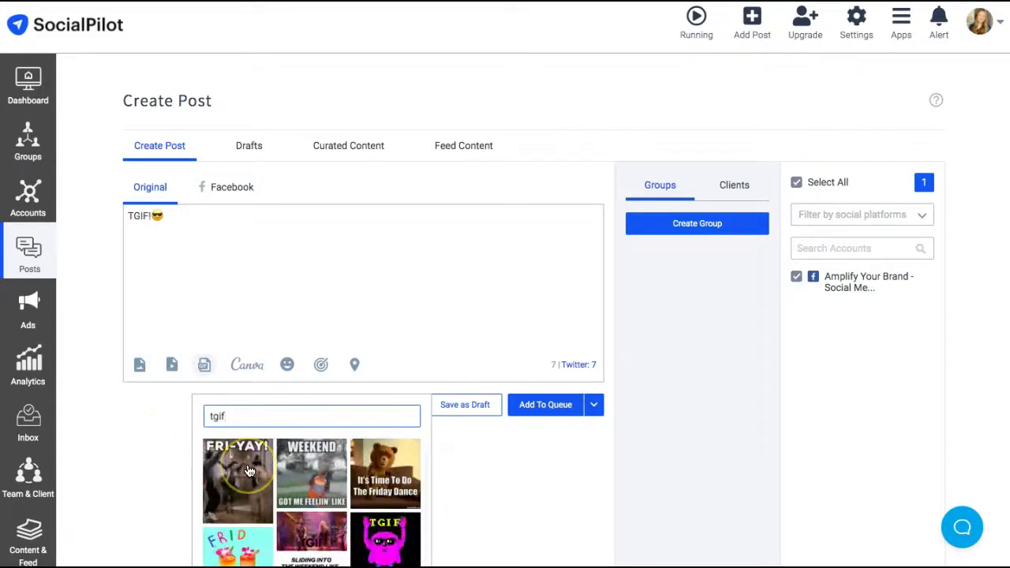
{"action": "left_click", "coordinate": [249, 471]}
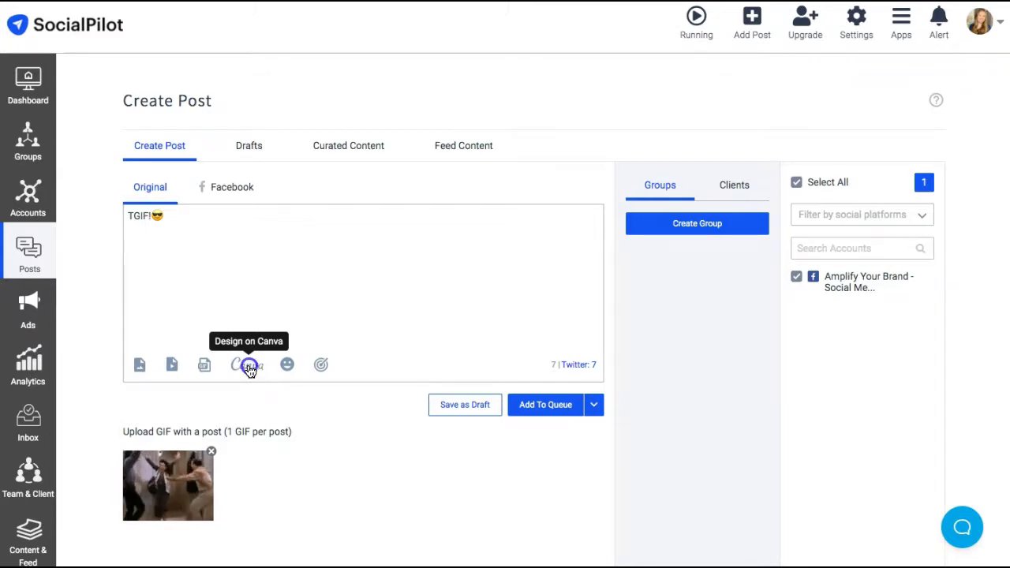
{"action": "left_click", "coordinate": [249, 371]}
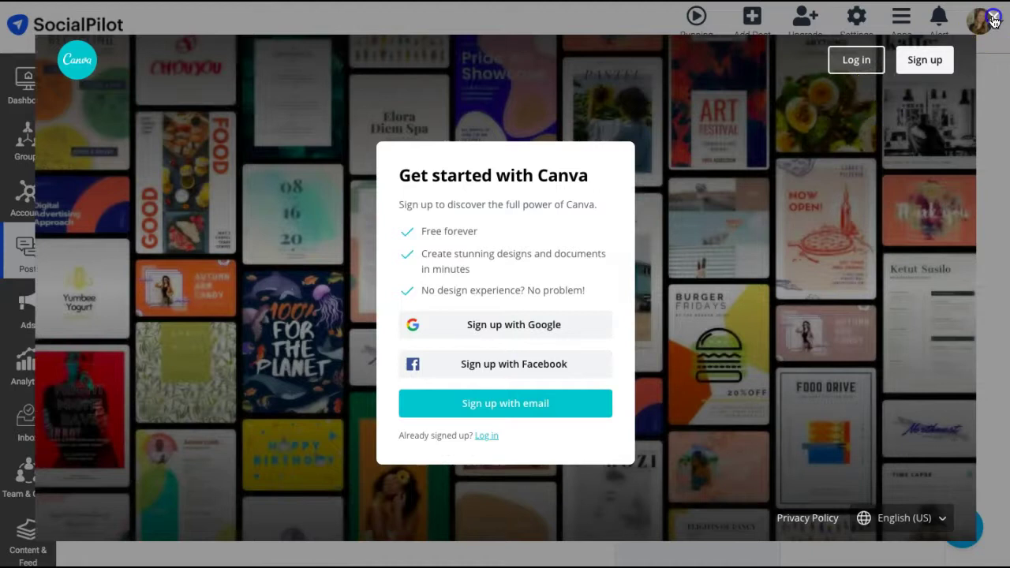
{"action": "left_click", "coordinate": [992, 20]}
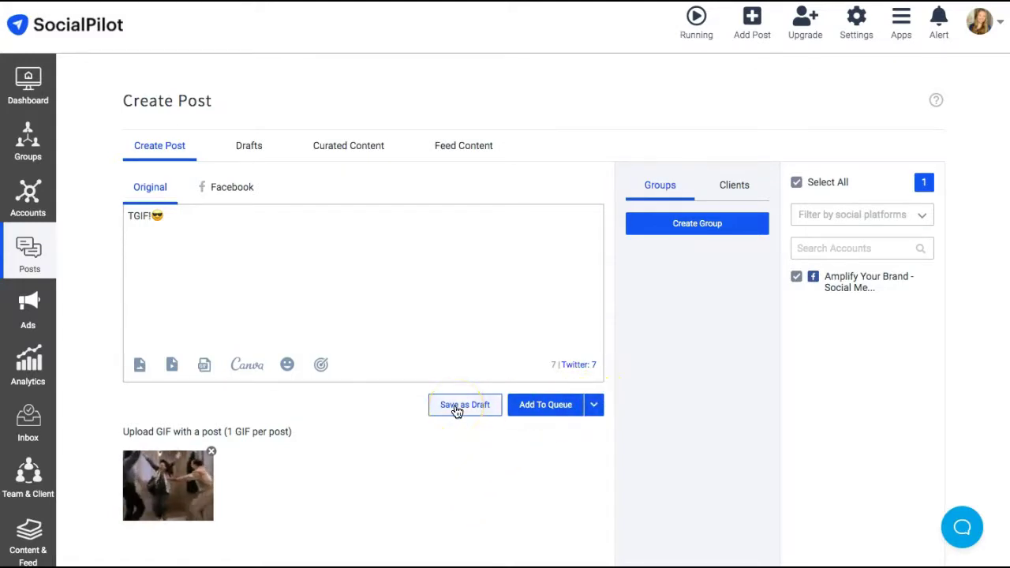
- Schedule the TGIF post for Friday, Aug 28, 2020 at 08:27 AM
{"action": "left_click", "coordinate": [595, 405]}
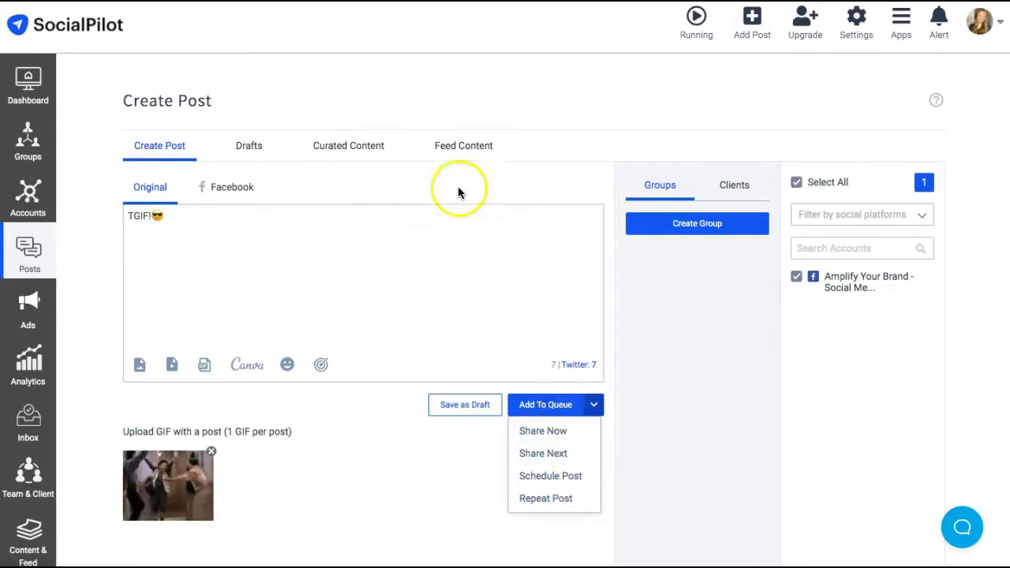
{"action": "left_click", "coordinate": [580, 477]}
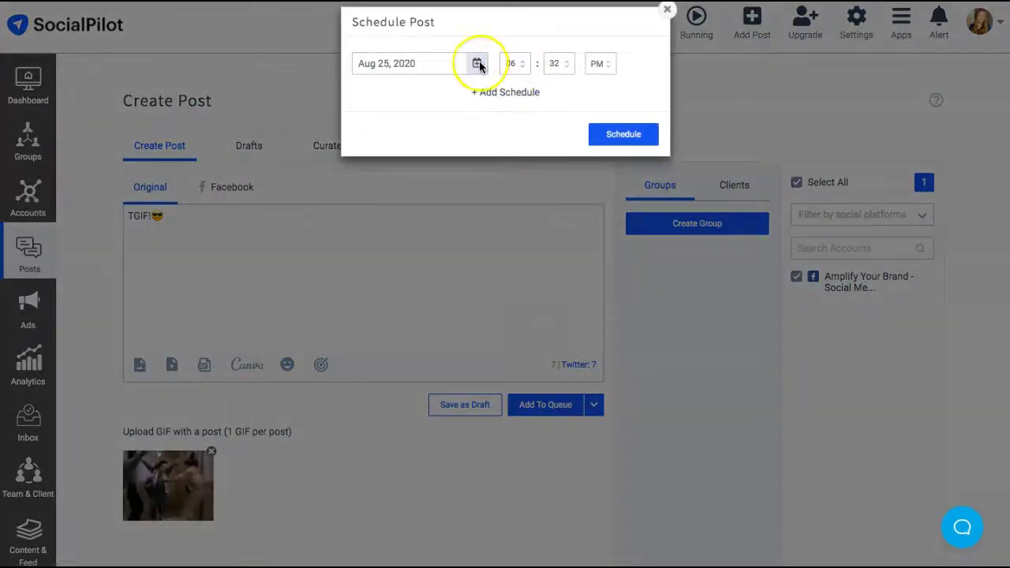
{"action": "left_click", "coordinate": [477, 64]}
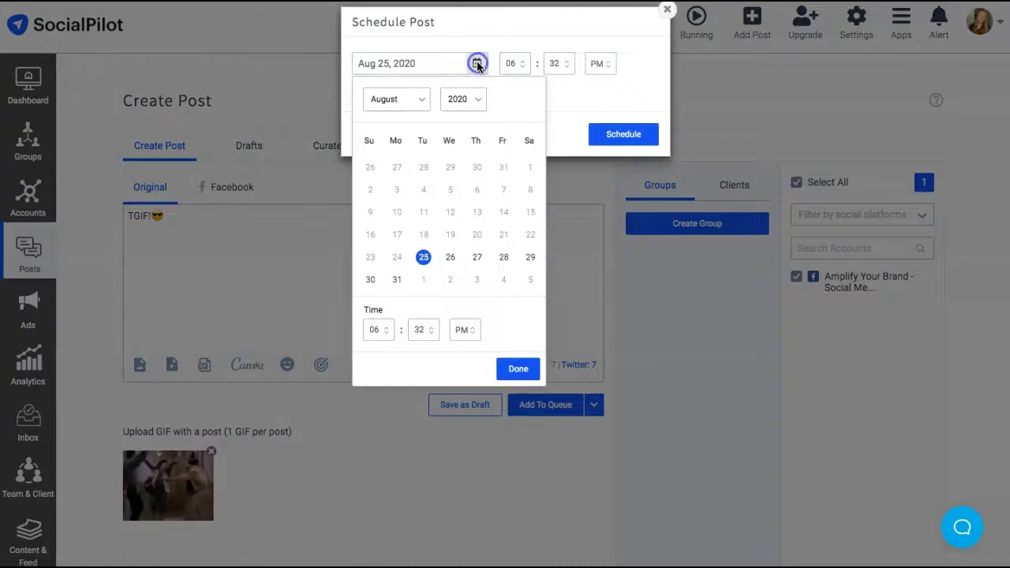
{"action": "left_click", "coordinate": [504, 258]}
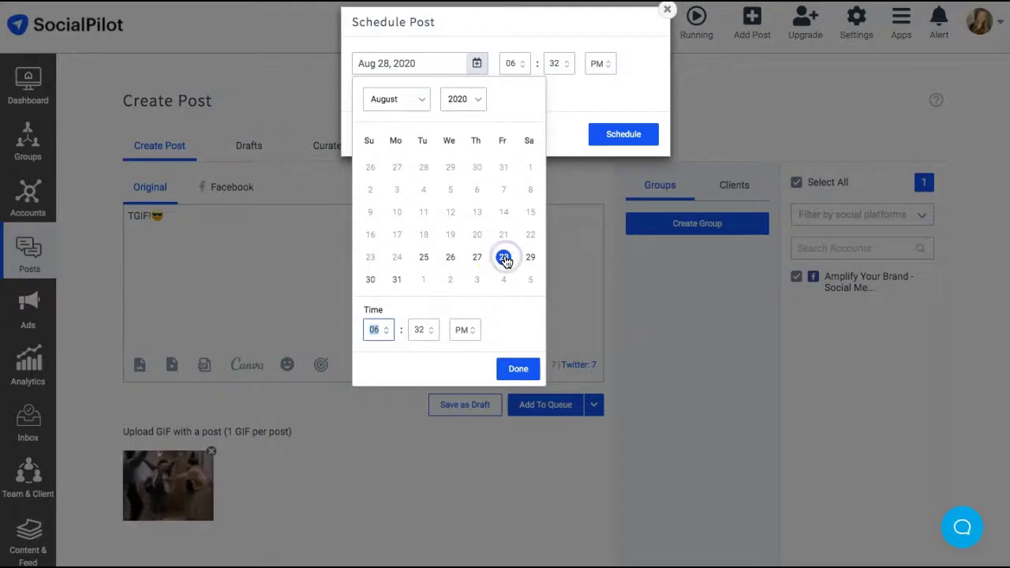
{"action": "left_click", "coordinate": [562, 85]}
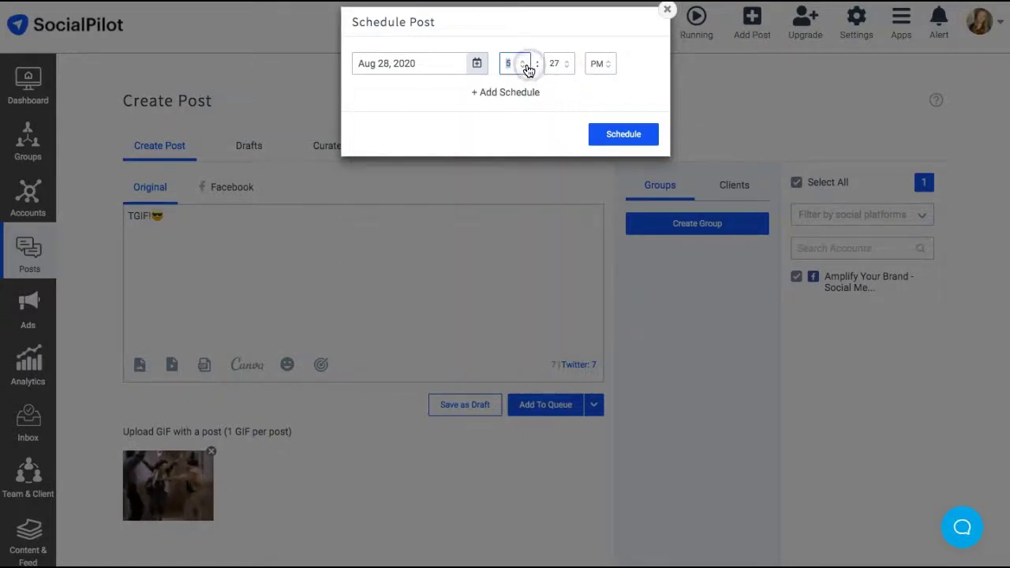
{"action": "left_click", "coordinate": [528, 63]}
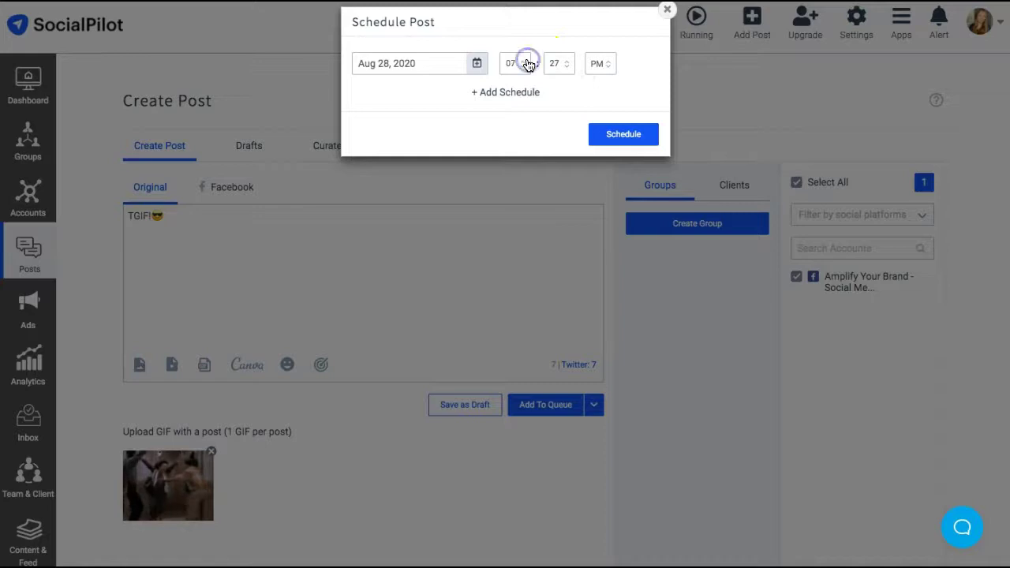
{"action": "left_click", "coordinate": [526, 62]}
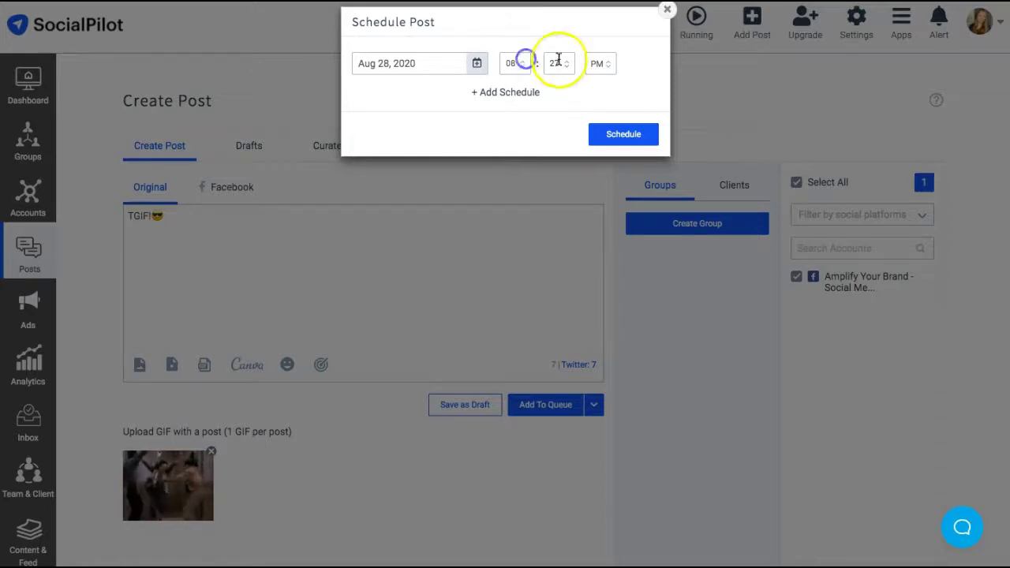
{"action": "left_click", "coordinate": [604, 65]}
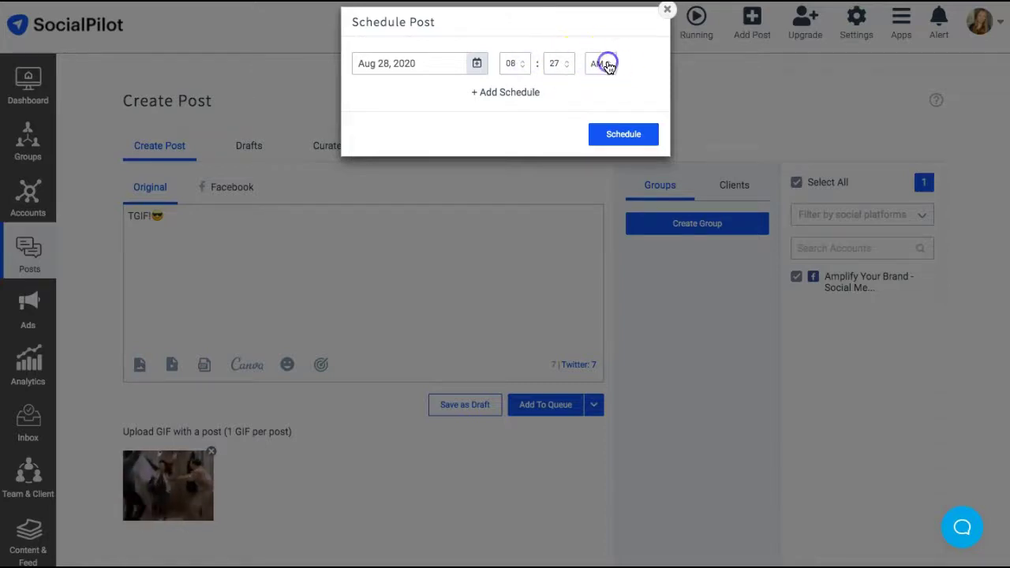
{"action": "left_click", "coordinate": [605, 138]}
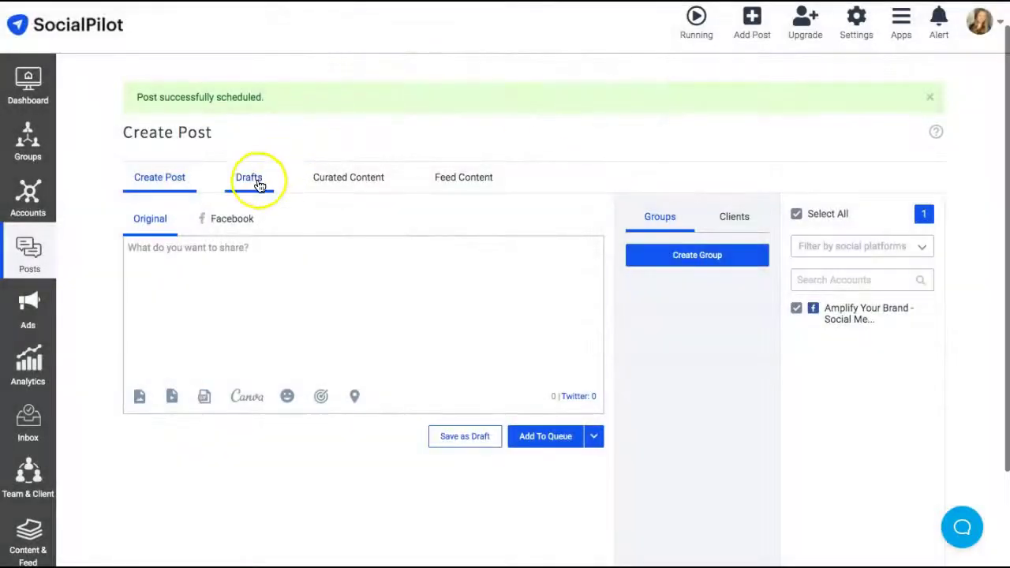
- Replace the Curated Content search 'social marketing' with the 'art photography' suggestion
{"action": "left_click", "coordinate": [254, 178]}
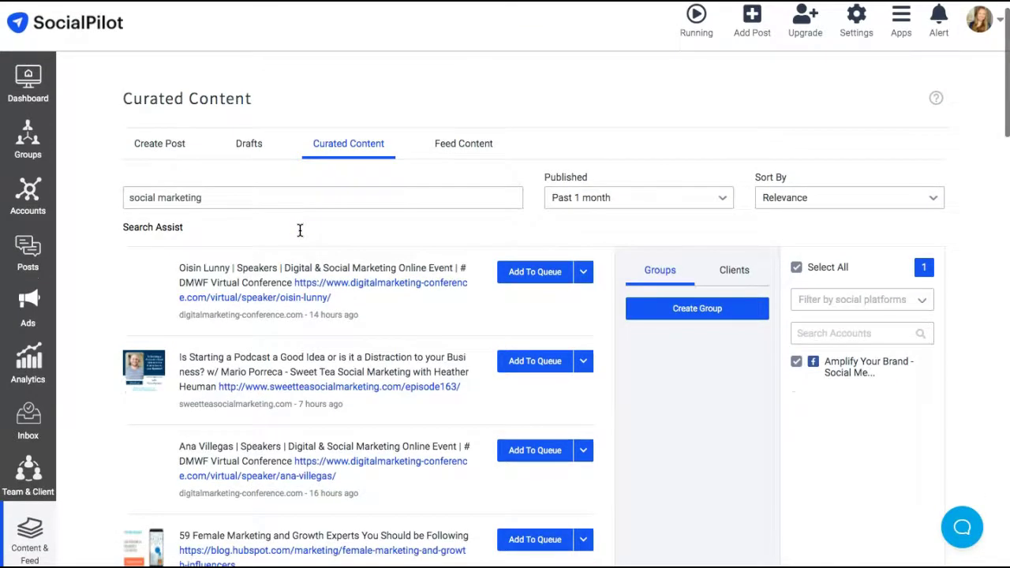
{"action": "scroll", "coordinate": [300, 229], "scroll_direction": "down", "scroll_amount": 3}
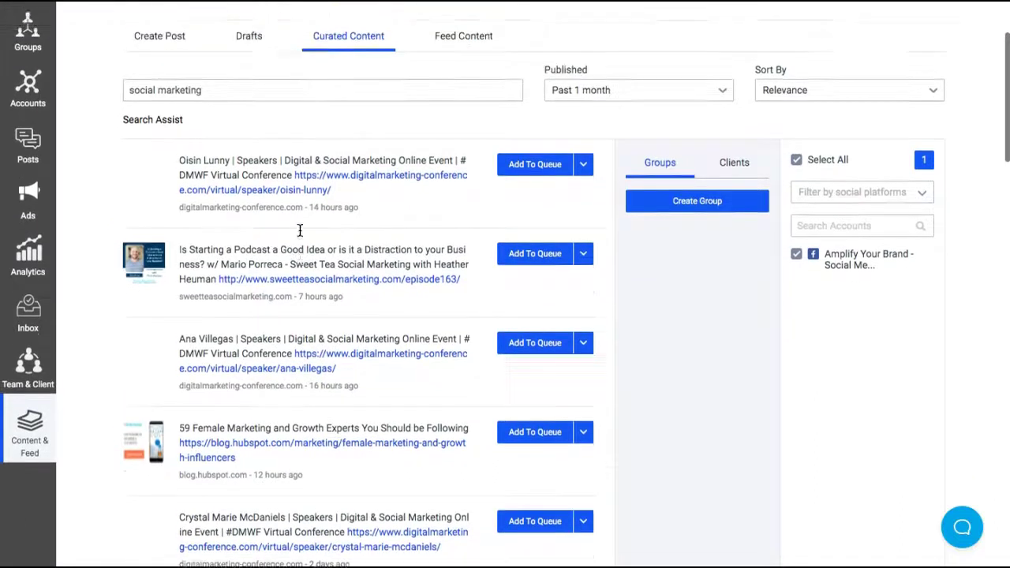
{"action": "scroll", "coordinate": [300, 229], "scroll_direction": "up", "scroll_amount": 2}
{"action": "left_click", "coordinate": [277, 170]}
{"action": "triple_click", "coordinate": [189, 158]}
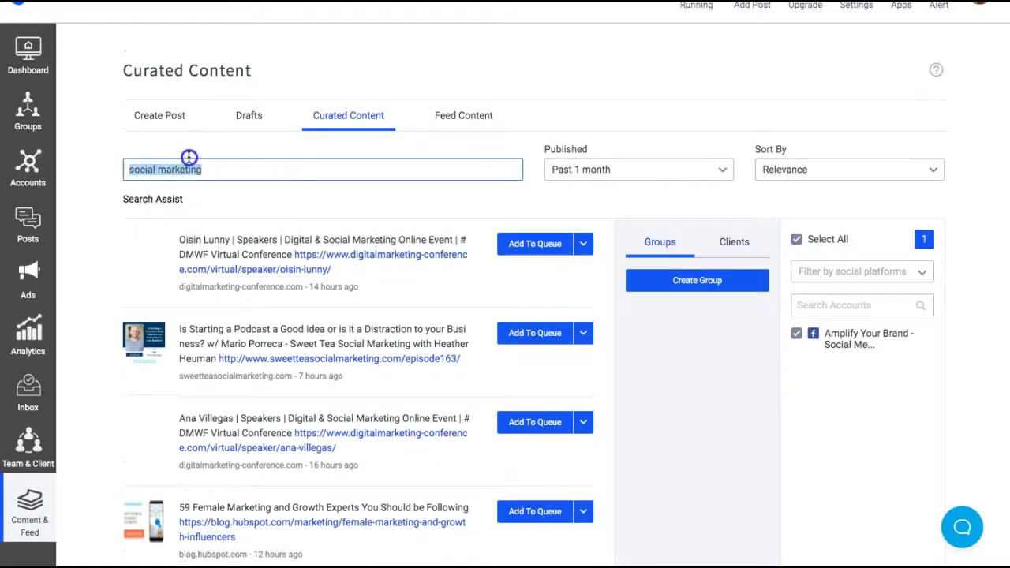
{"action": "left_click", "coordinate": [202, 166]}
{"action": "type", "text": "pho"}
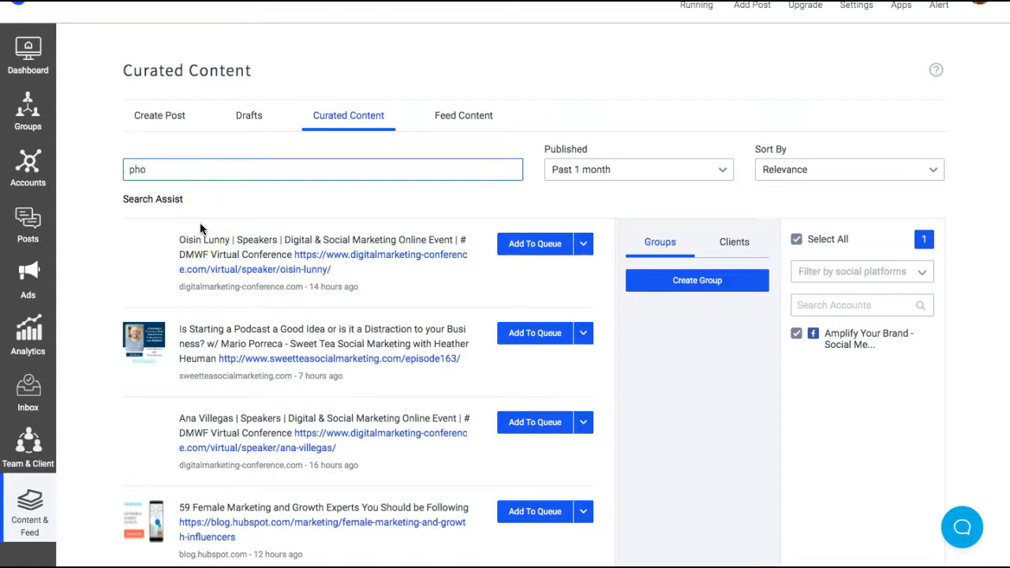
{"action": "type", "text": "tograph"}
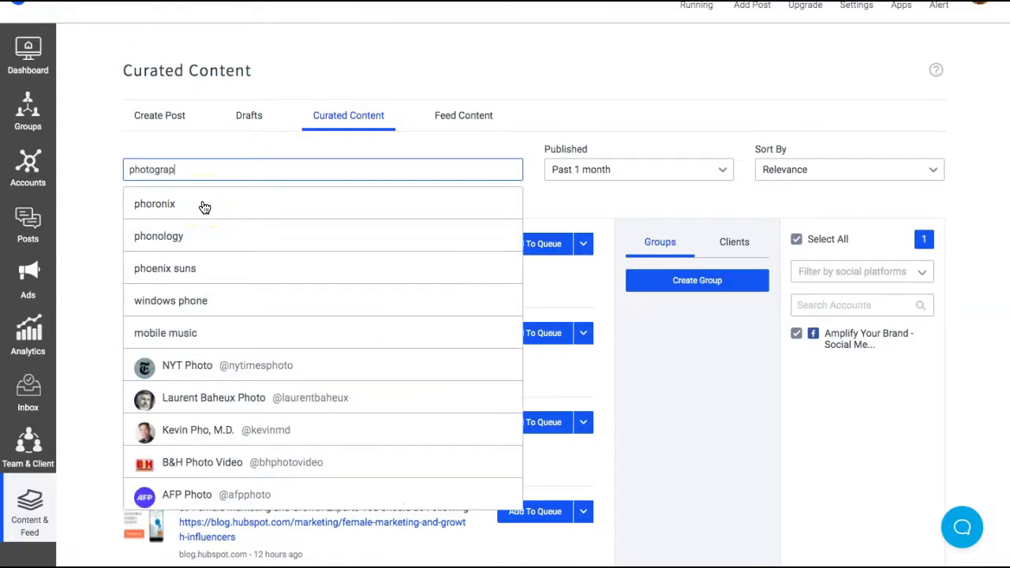
{"action": "type", "text": "y"}
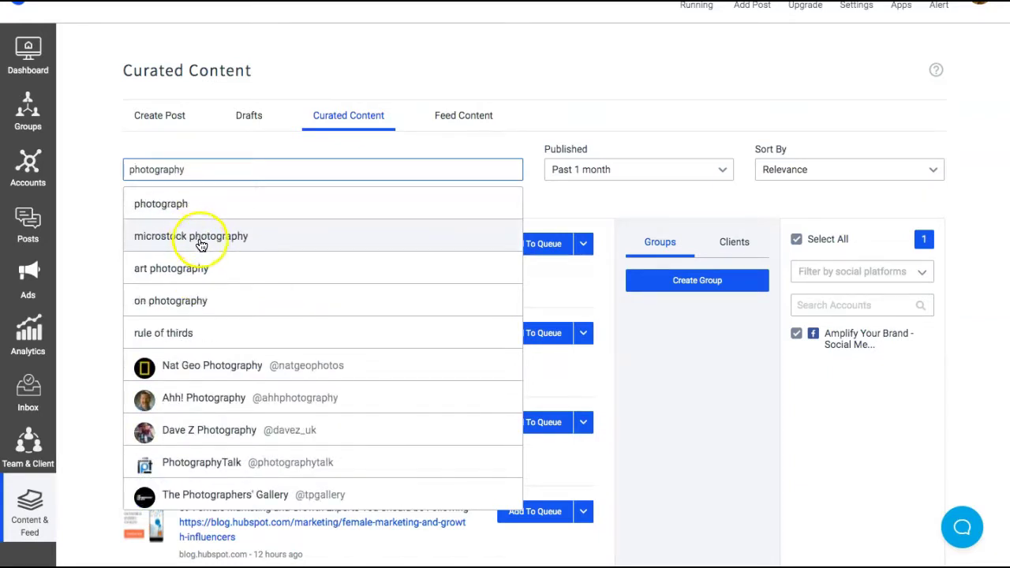
{"action": "left_click", "coordinate": [200, 267]}
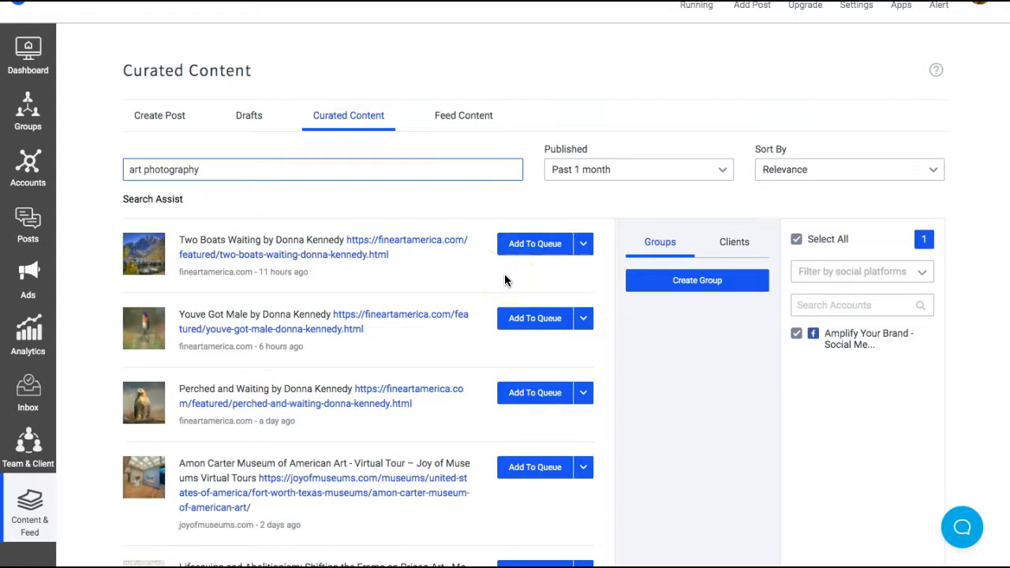
- Browse the past-month art photography articles and view publishing options for the All About Photo article
{"action": "scroll", "coordinate": [505, 280], "scroll_direction": "down", "scroll_amount": 3}
{"action": "scroll", "coordinate": [505, 280], "scroll_direction": "down", "scroll_amount": 3}
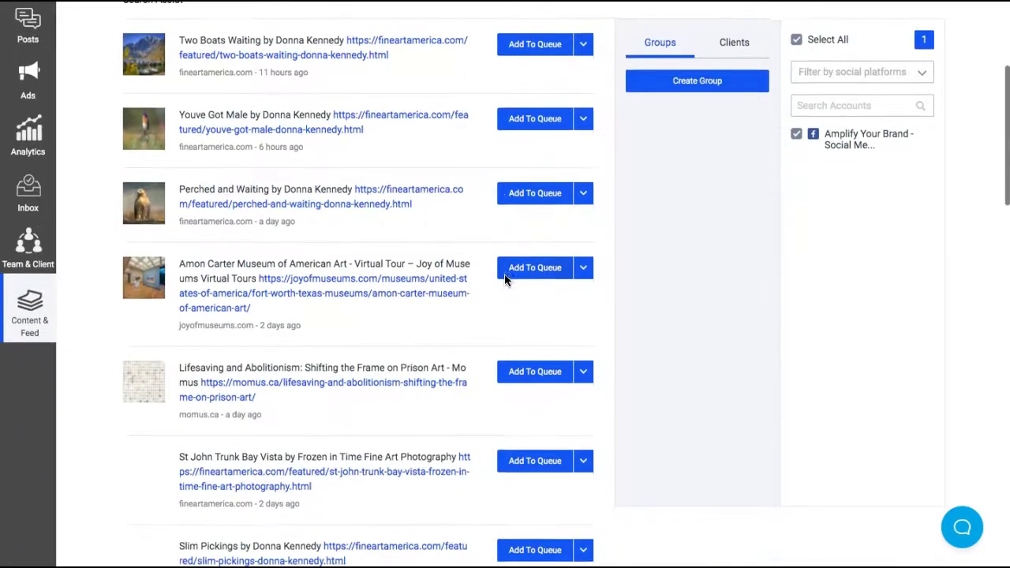
{"action": "scroll", "coordinate": [504, 280], "scroll_direction": "down", "scroll_amount": 2}
{"action": "scroll", "coordinate": [505, 280], "scroll_direction": "down", "scroll_amount": 3}
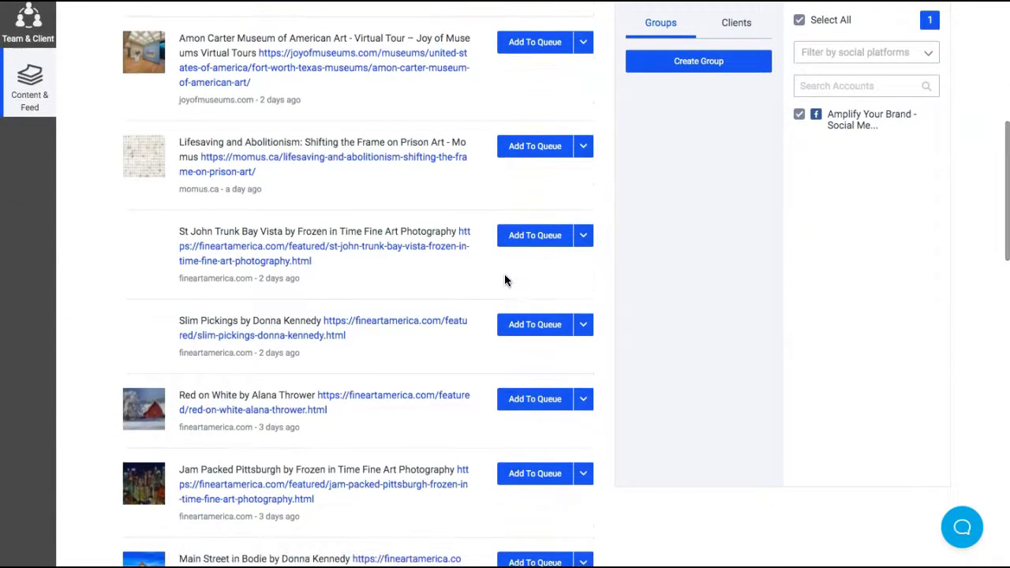
{"action": "scroll", "coordinate": [505, 280], "scroll_direction": "down", "scroll_amount": 1}
{"action": "scroll", "coordinate": [505, 280], "scroll_direction": "down", "scroll_amount": 3}
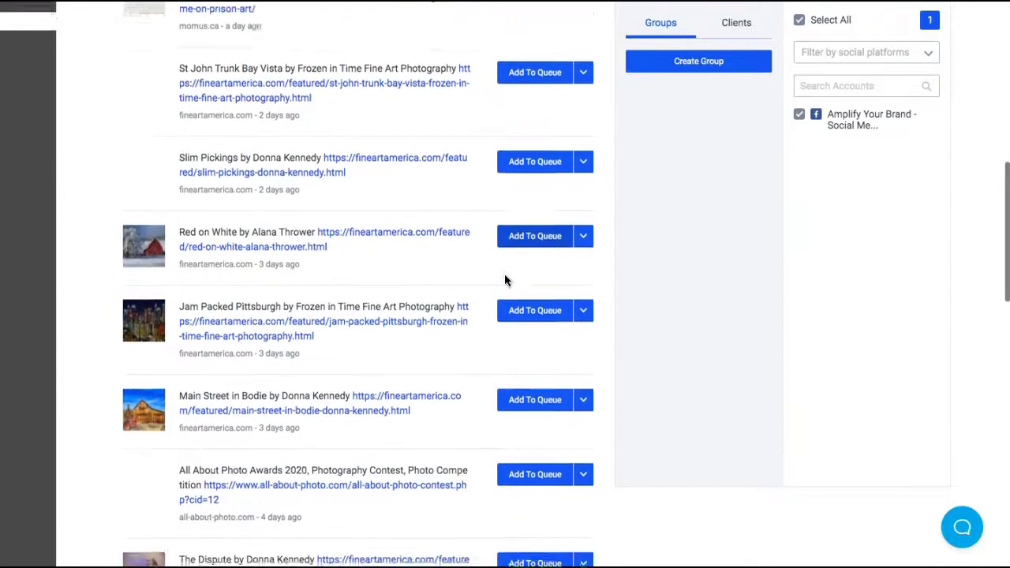
{"action": "scroll", "coordinate": [505, 280], "scroll_direction": "down", "scroll_amount": 3}
{"action": "scroll", "coordinate": [505, 280], "scroll_direction": "down", "scroll_amount": 2}
{"action": "scroll", "coordinate": [505, 280], "scroll_direction": "down", "scroll_amount": 1}
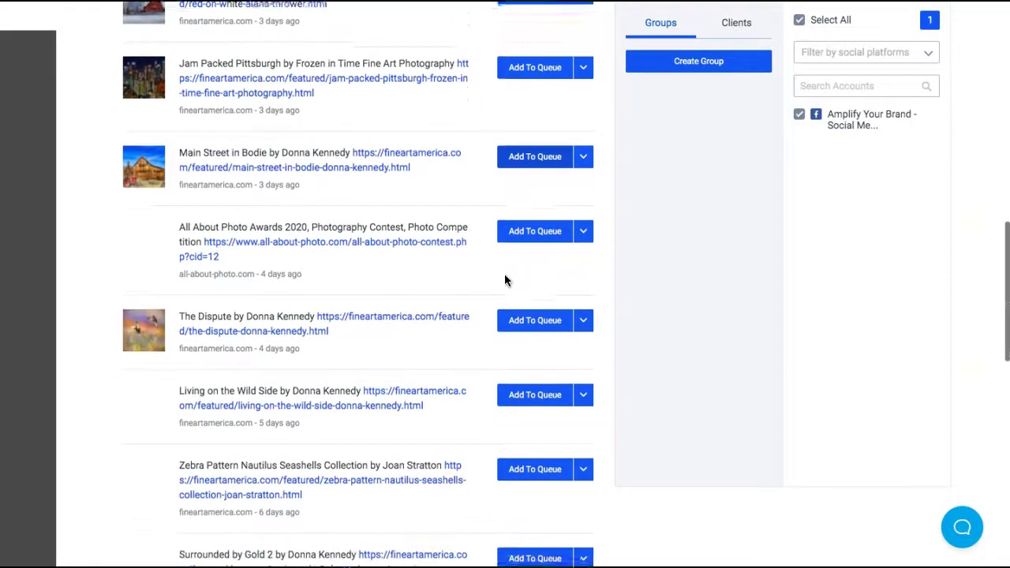
{"action": "left_click", "coordinate": [583, 215]}
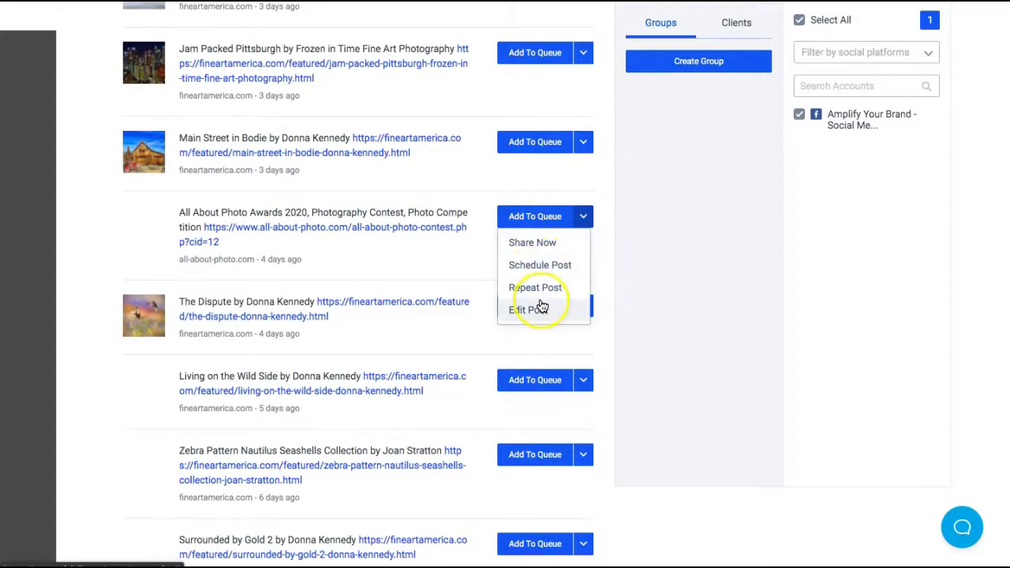
{"action": "scroll", "coordinate": [621, 239], "scroll_direction": "up", "scroll_amount": 10}
{"action": "scroll", "coordinate": [621, 240], "scroll_direction": "up", "scroll_amount": 4}
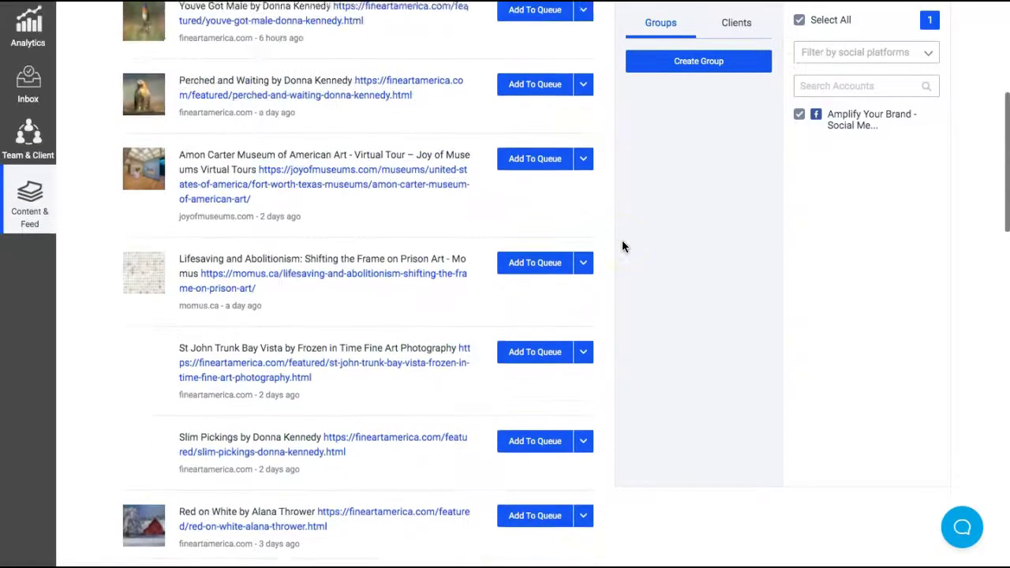
{"action": "scroll", "coordinate": [621, 240], "scroll_direction": "up", "scroll_amount": 2}
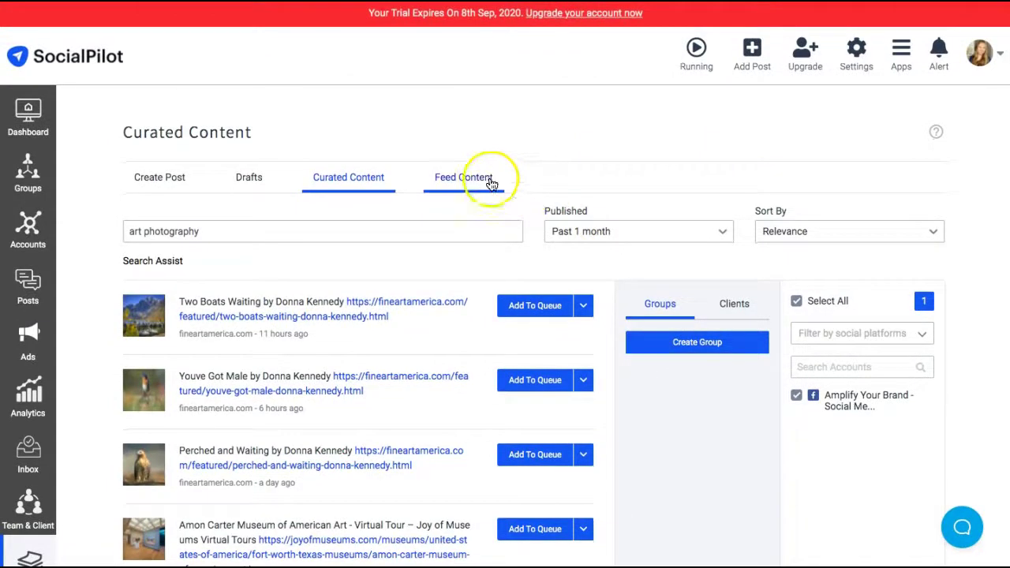
- View the Aug 23–29 Content Calendar week and drag the 6 Reasons post later that evening
{"action": "left_click", "coordinate": [484, 184]}
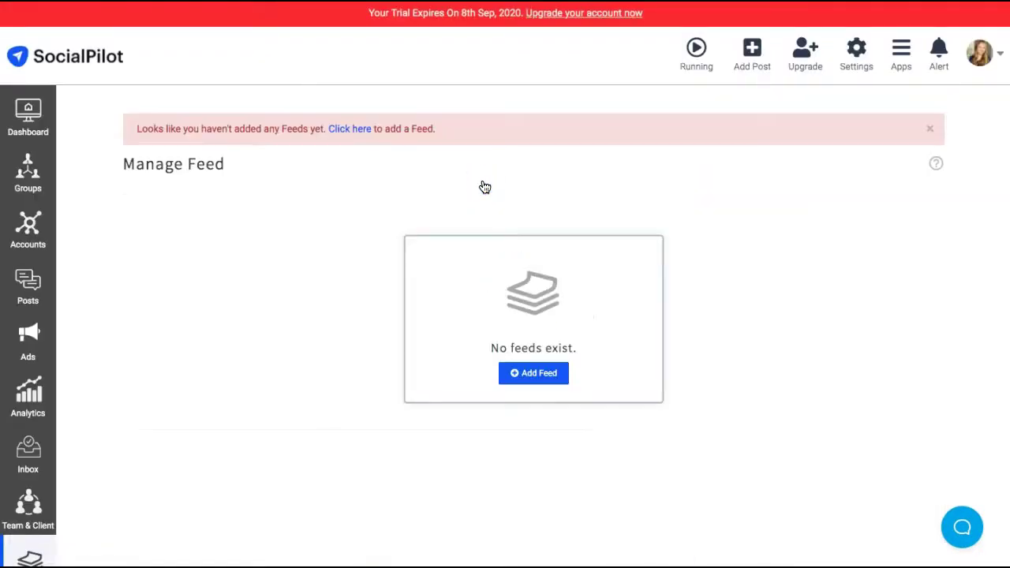
{"action": "left_click", "coordinate": [30, 277]}
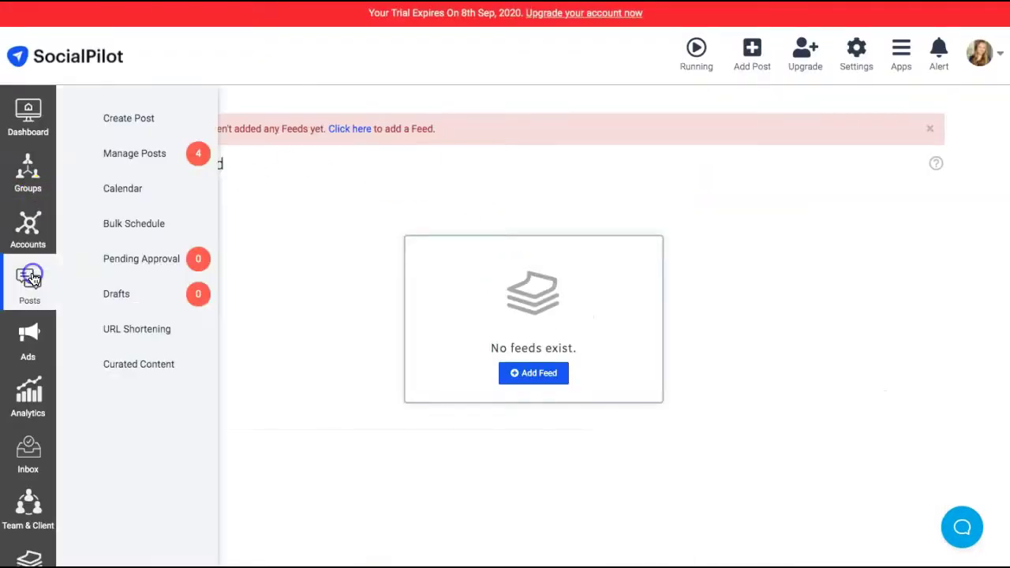
{"action": "left_click", "coordinate": [132, 191]}
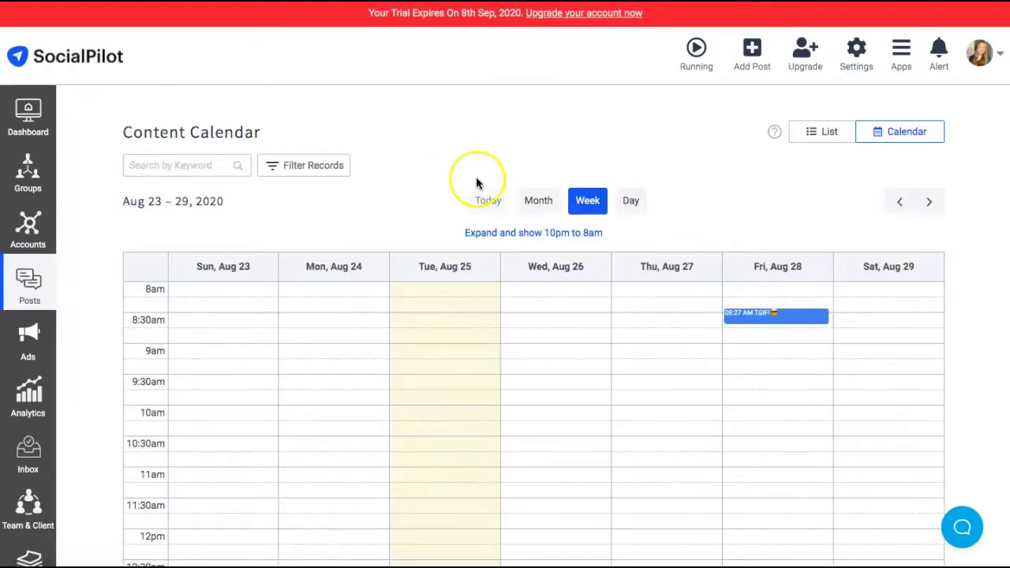
{"action": "scroll", "coordinate": [476, 183], "scroll_direction": "down", "scroll_amount": 1}
{"action": "scroll", "coordinate": [476, 182], "scroll_direction": "down", "scroll_amount": 1}
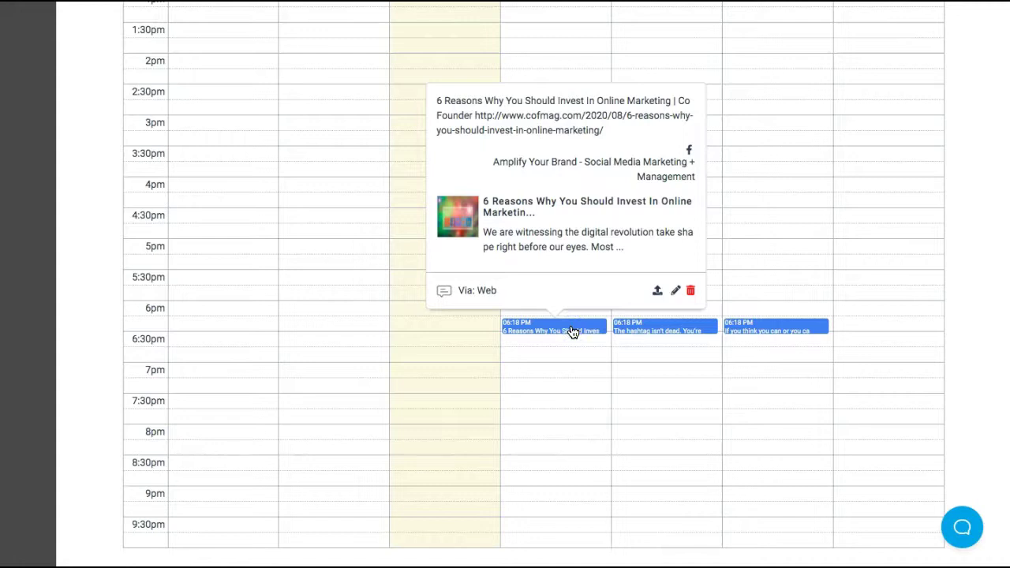
{"action": "mouse_move", "coordinate": [564, 336]}
{"action": "left_mouse_down"}
{"action": "mouse_move", "coordinate": [620, 384]}
{"action": "mouse_move", "coordinate": [856, 353]}
{"action": "left_mouse_up"}
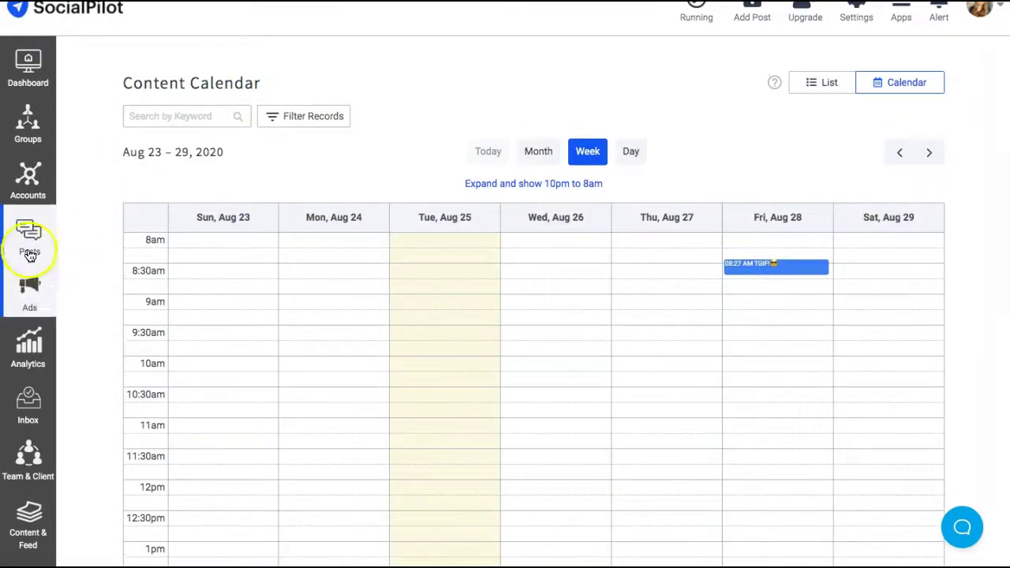
{"action": "mouse_move", "coordinate": [28, 235]}
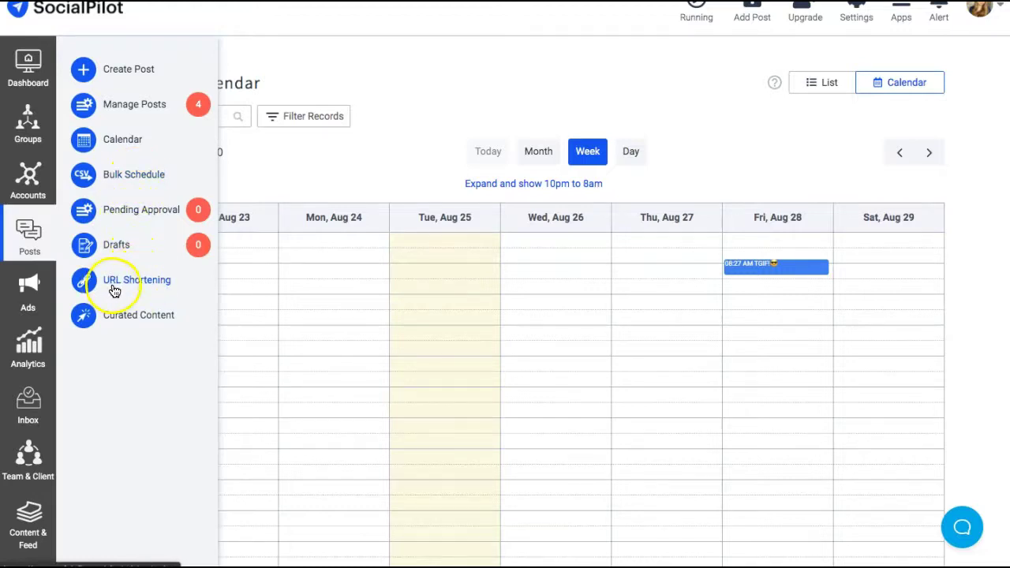
- Review the URL shortener settings for the Facebook page, then browse the Ads and Analytics menus
{"action": "left_click", "coordinate": [144, 282]}
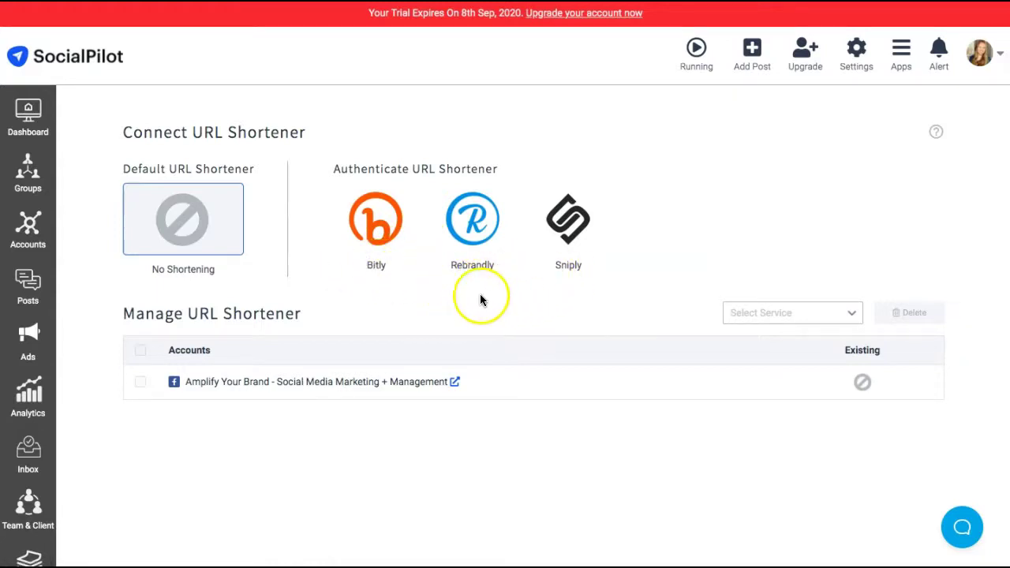
{"action": "scroll", "coordinate": [237, 371], "scroll_direction": "down", "scroll_amount": 2}
{"action": "scroll", "coordinate": [194, 384], "scroll_direction": "down", "scroll_amount": 1}
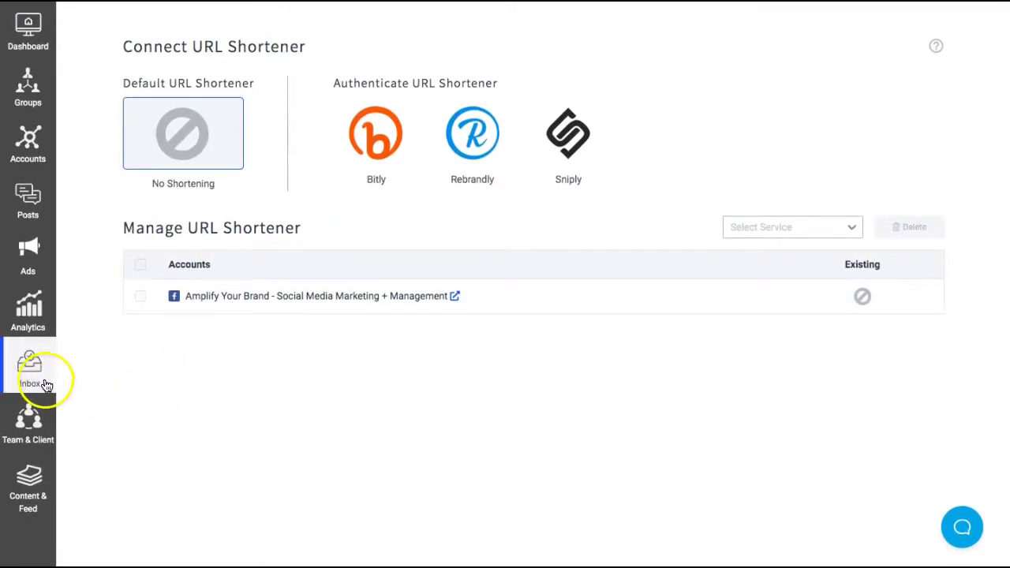
{"action": "left_click", "coordinate": [27, 249]}
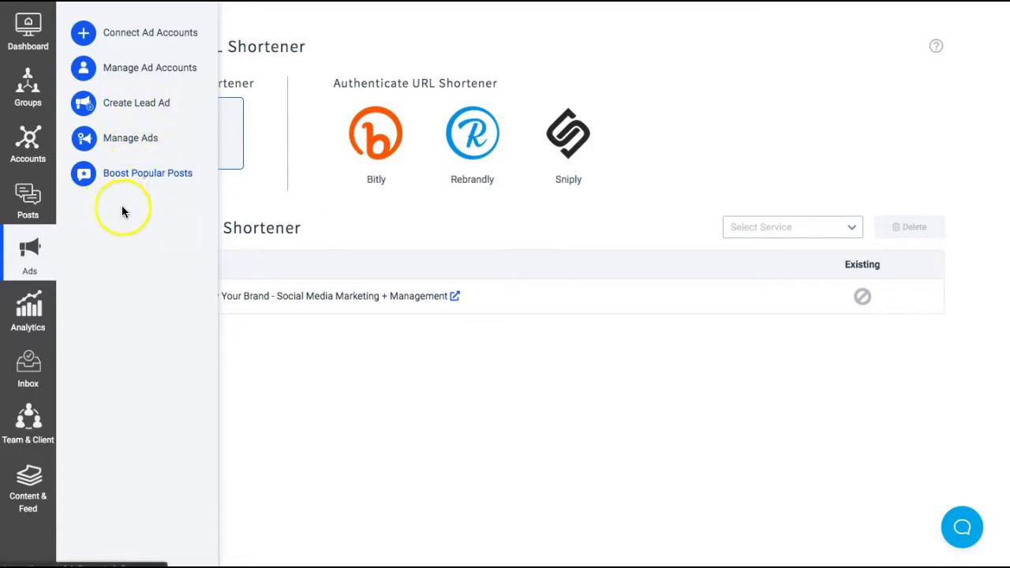
{"action": "left_click", "coordinate": [35, 309]}
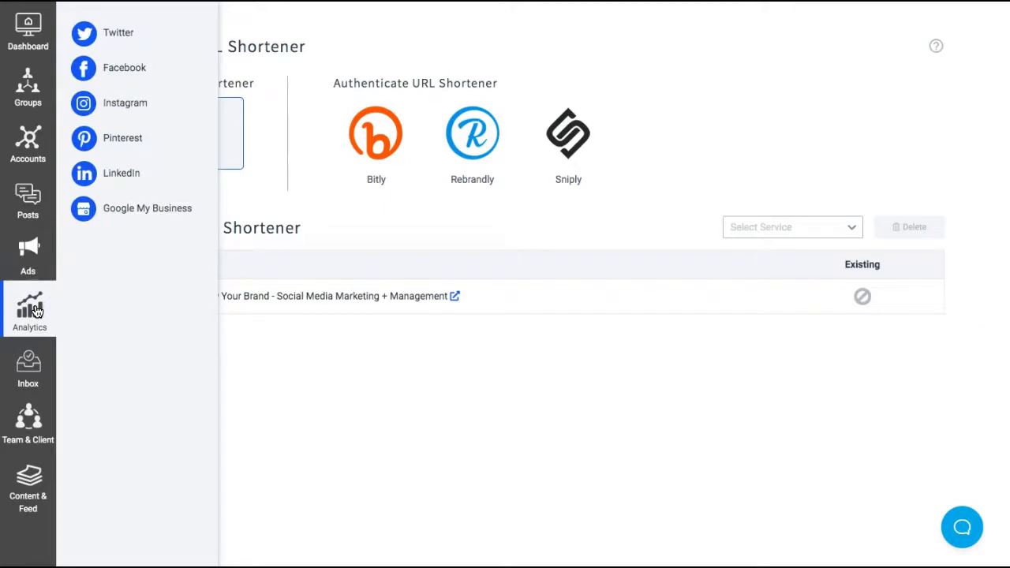
- Load the Facebook Analytics report for Aug 18–24 and scroll through its metrics and back
{"action": "left_click", "coordinate": [136, 68]}
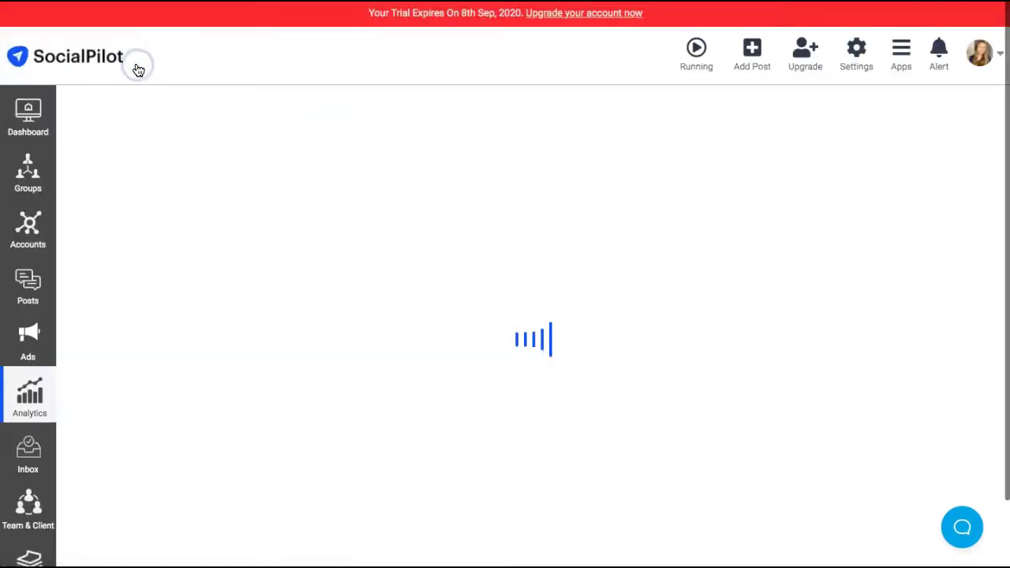
{"action": "scroll", "coordinate": [342, 195], "scroll_direction": "down", "scroll_amount": 1}
{"action": "scroll", "coordinate": [342, 196], "scroll_direction": "down", "scroll_amount": 2}
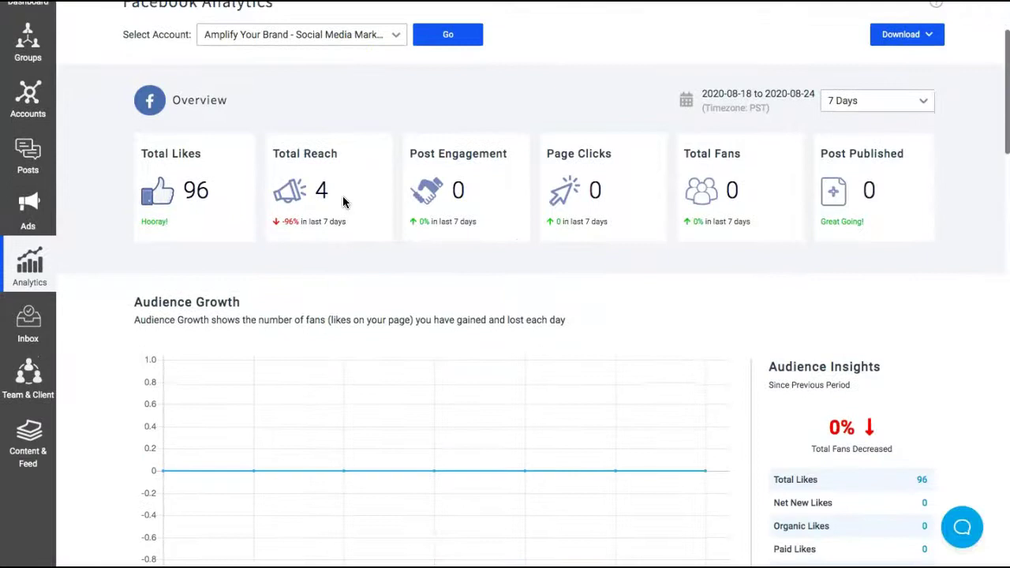
{"action": "scroll", "coordinate": [342, 196], "scroll_direction": "down", "scroll_amount": 1}
{"action": "scroll", "coordinate": [343, 198], "scroll_direction": "up", "scroll_amount": 2}
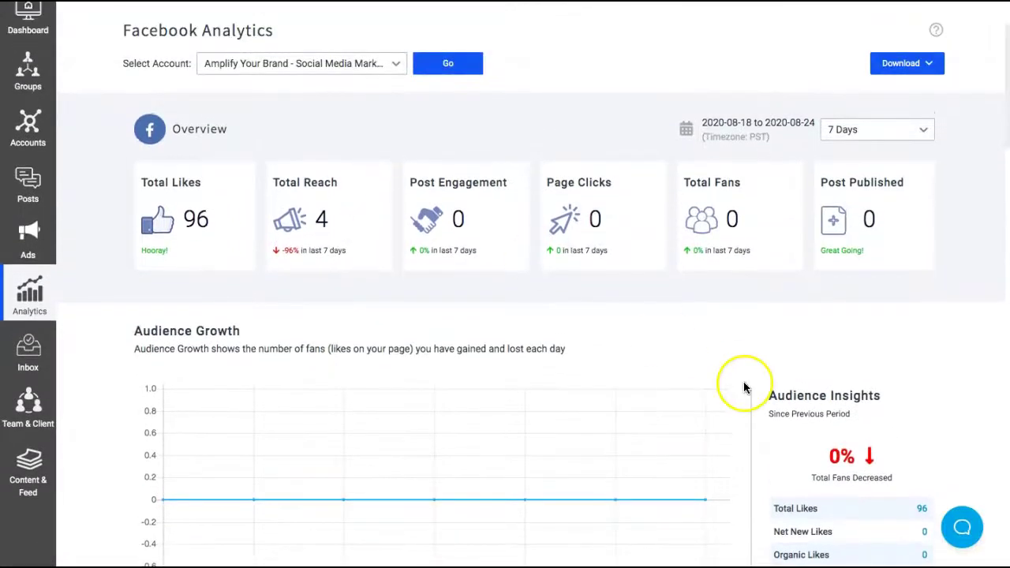
{"action": "scroll", "coordinate": [744, 387], "scroll_direction": "down", "scroll_amount": 3}
{"action": "scroll", "coordinate": [744, 387], "scroll_direction": "down", "scroll_amount": 2}
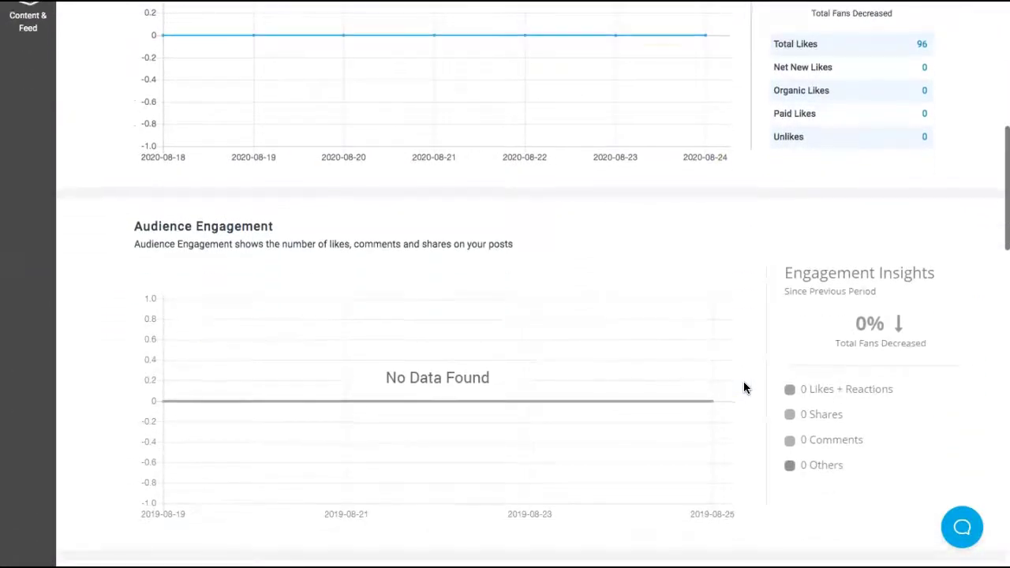
{"action": "scroll", "coordinate": [743, 383], "scroll_direction": "down", "scroll_amount": 3}
{"action": "scroll", "coordinate": [743, 382], "scroll_direction": "down", "scroll_amount": 2}
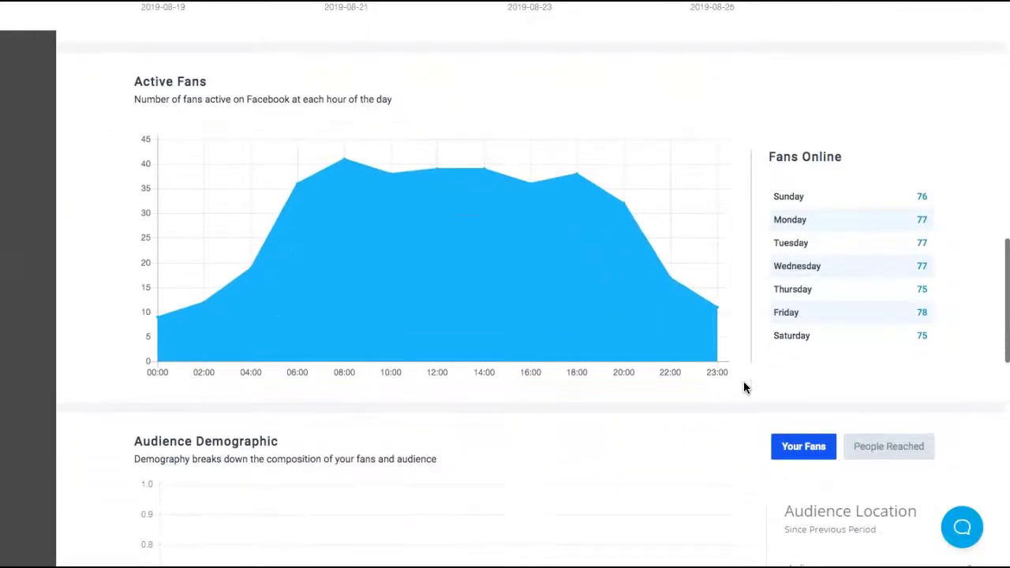
{"action": "scroll", "coordinate": [743, 387], "scroll_direction": "down", "scroll_amount": 2}
{"action": "scroll", "coordinate": [743, 387], "scroll_direction": "down", "scroll_amount": 3}
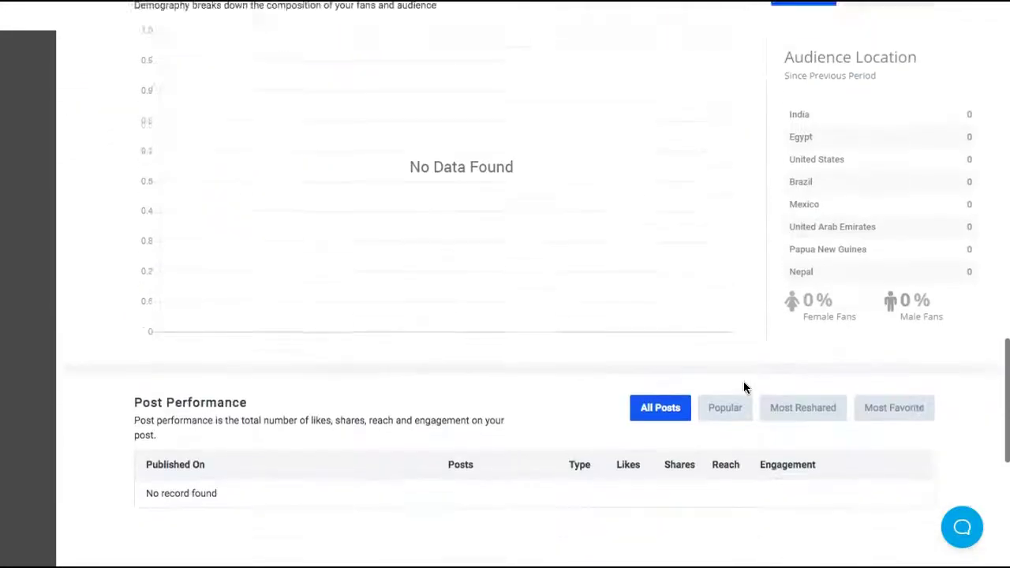
{"action": "scroll", "coordinate": [743, 383], "scroll_direction": "down", "scroll_amount": 2}
{"action": "scroll", "coordinate": [744, 382], "scroll_direction": "down", "scroll_amount": 2}
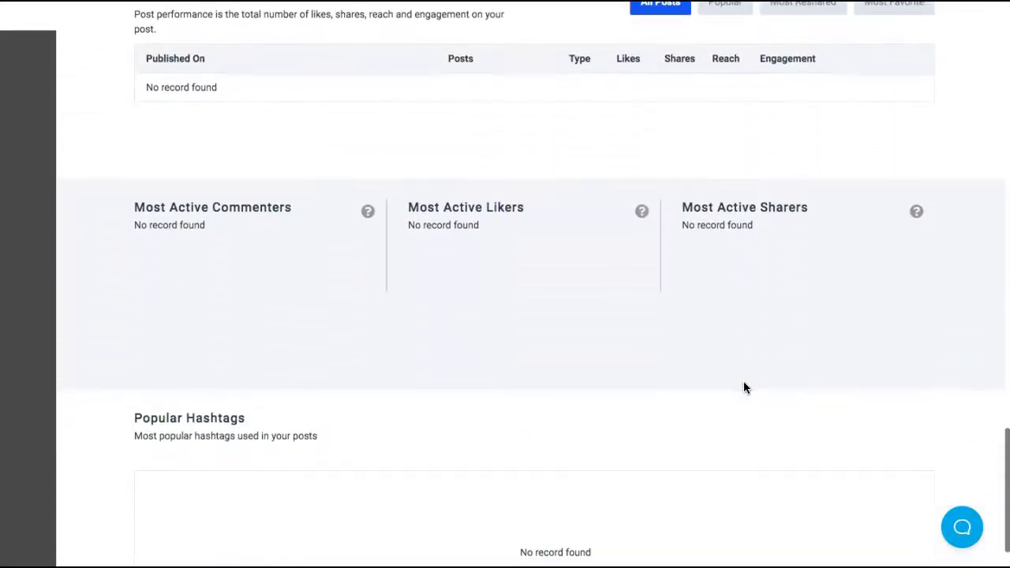
{"action": "scroll", "coordinate": [744, 388], "scroll_direction": "up", "scroll_amount": 5}
{"action": "scroll", "coordinate": [744, 387], "scroll_direction": "up", "scroll_amount": 2}
{"action": "scroll", "coordinate": [743, 388], "scroll_direction": "up", "scroll_amount": 2}
{"action": "scroll", "coordinate": [744, 387], "scroll_direction": "up", "scroll_amount": 2}
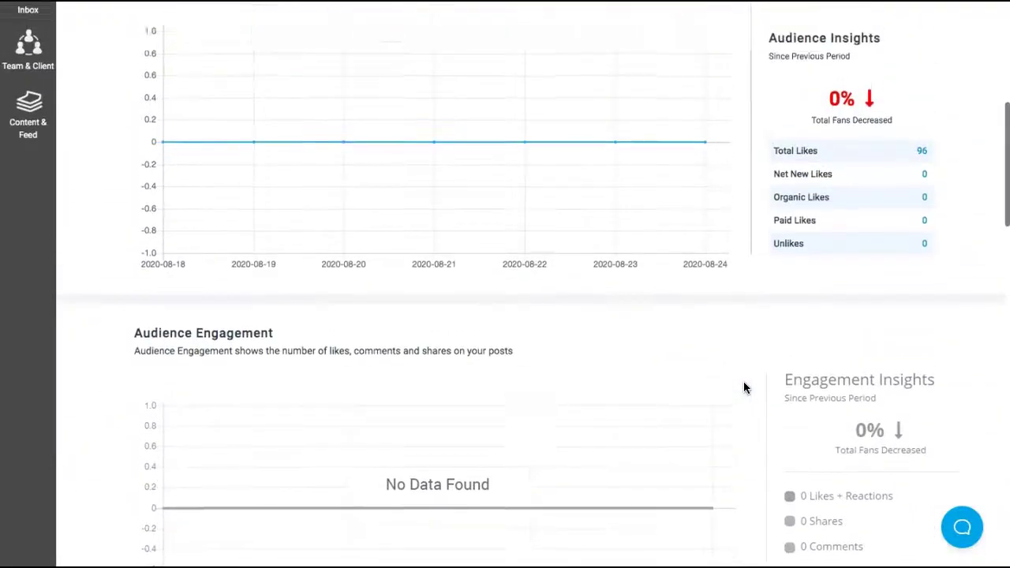
{"action": "scroll", "coordinate": [743, 387], "scroll_direction": "up", "scroll_amount": 1}
{"action": "scroll", "coordinate": [743, 388], "scroll_direction": "up", "scroll_amount": 3}
{"action": "scroll", "coordinate": [744, 387], "scroll_direction": "up", "scroll_amount": 2}
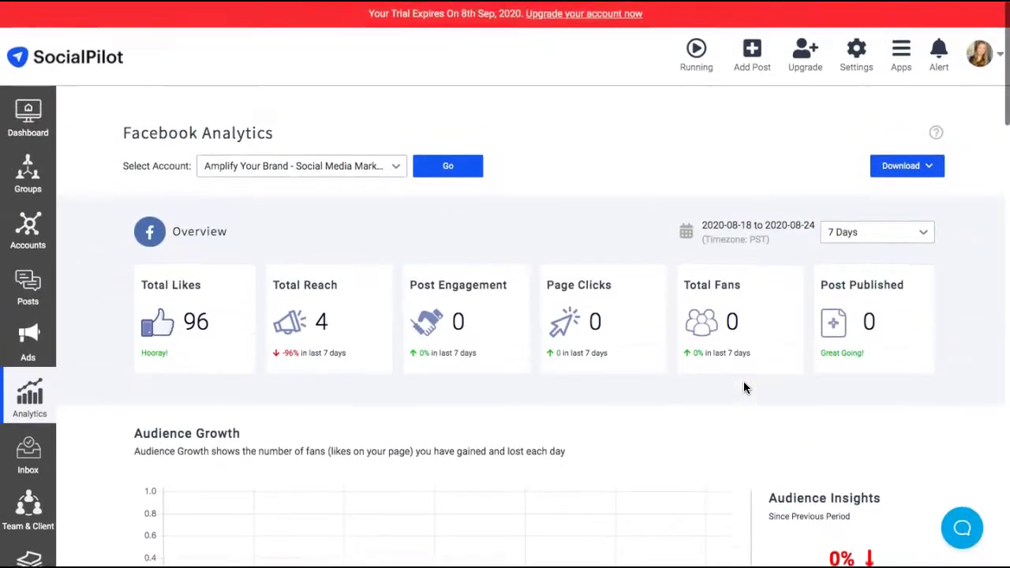
- Check the report's Download options, then dismiss them
{"action": "left_click", "coordinate": [937, 175]}
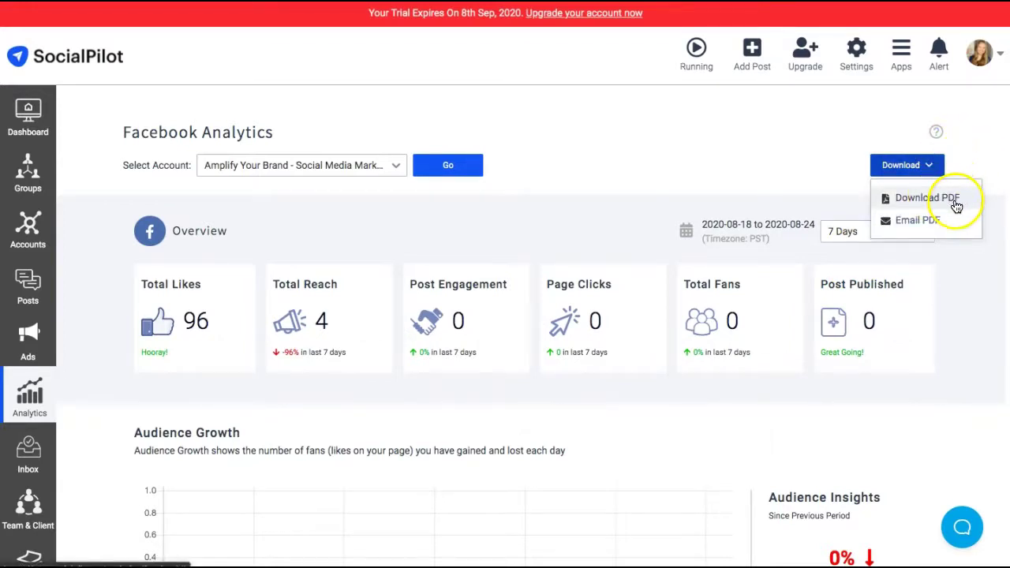
{"action": "left_click", "coordinate": [806, 156]}
{"action": "scroll", "coordinate": [83, 300], "scroll_direction": "down", "scroll_amount": 1}
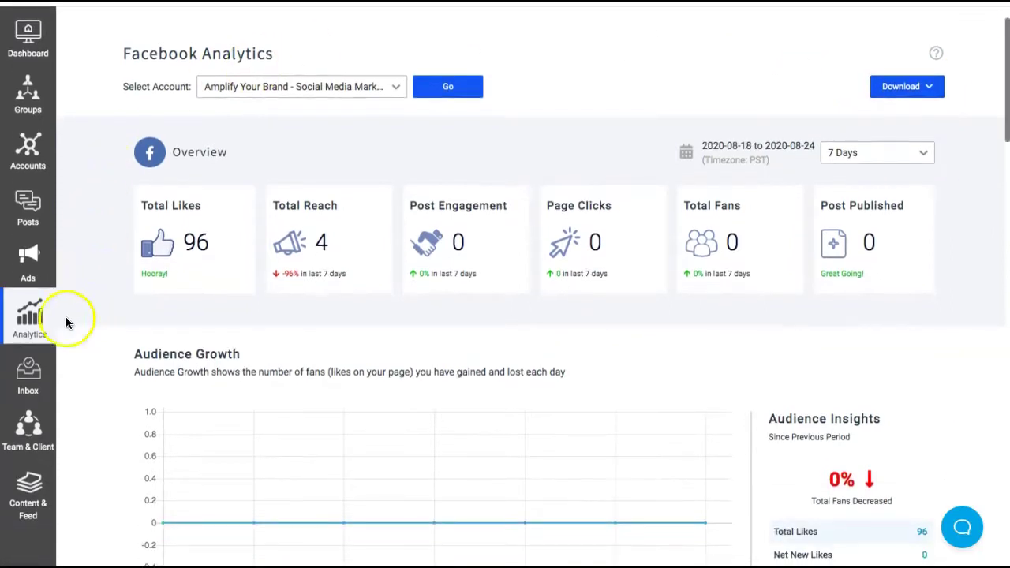
{"action": "left_click", "coordinate": [27, 377]}
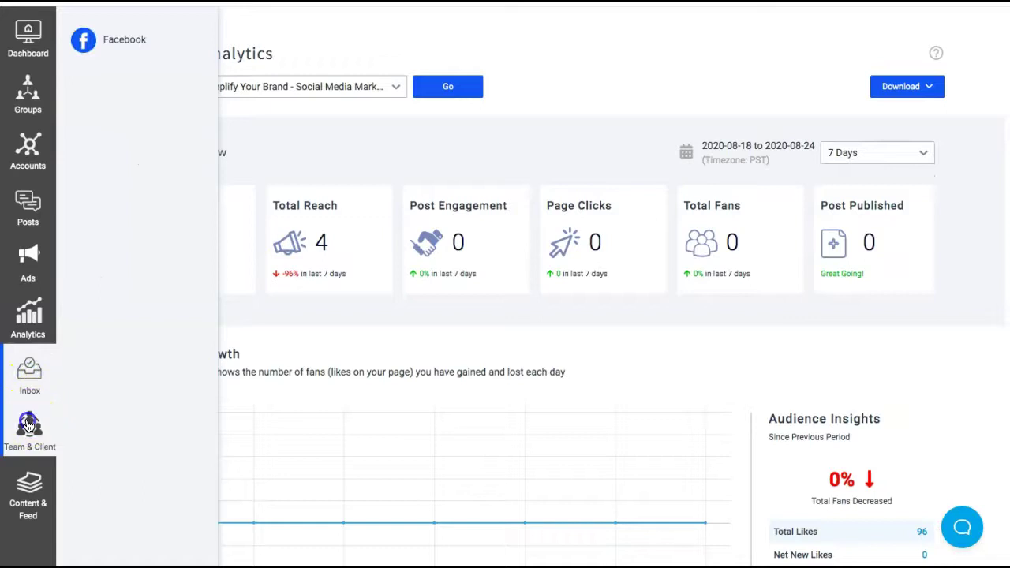
{"action": "left_click", "coordinate": [27, 424]}
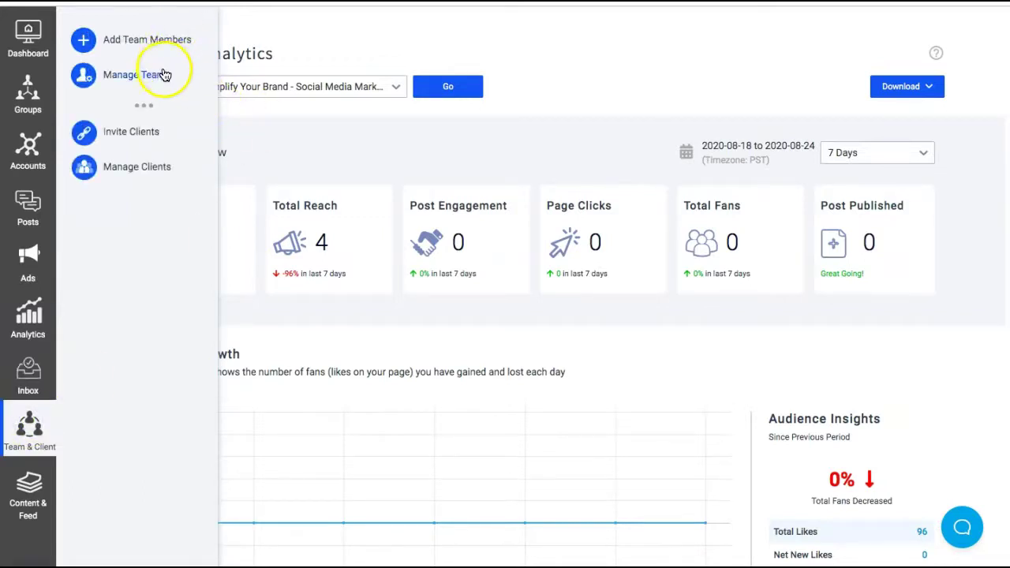
{"action": "left_click", "coordinate": [154, 139]}
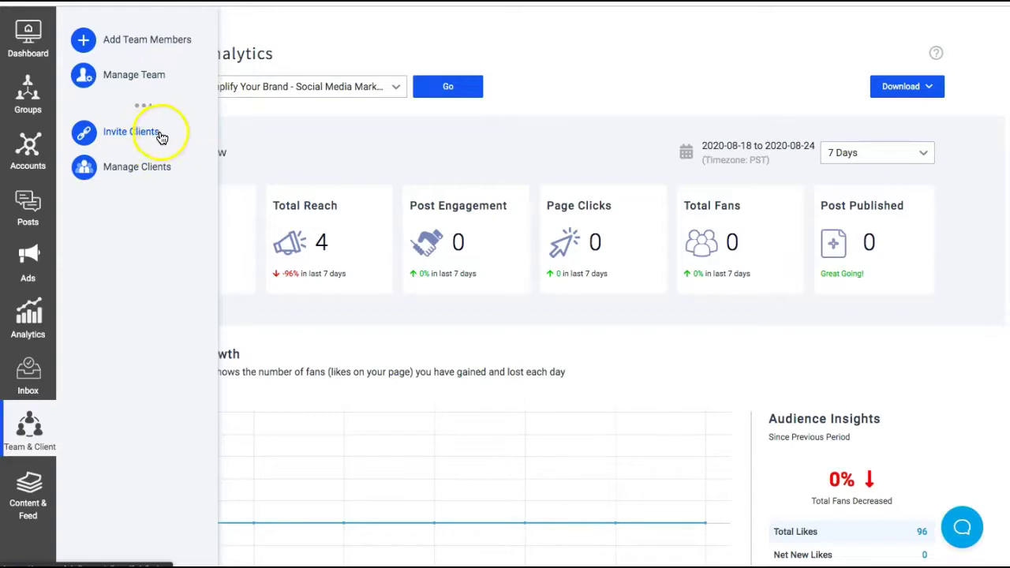
{"action": "left_click", "coordinate": [119, 139]}
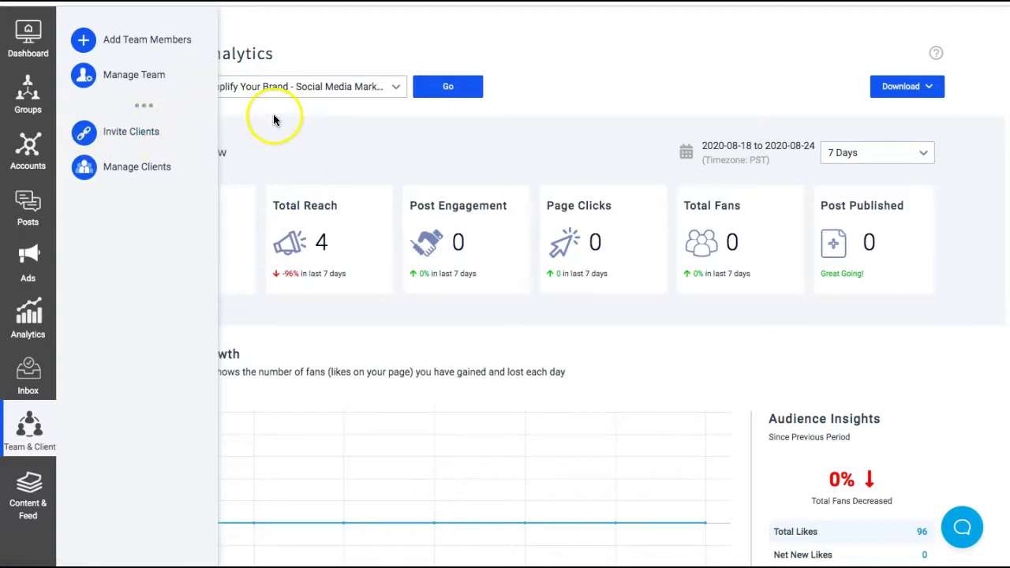
{"action": "left_click", "coordinate": [31, 493]}
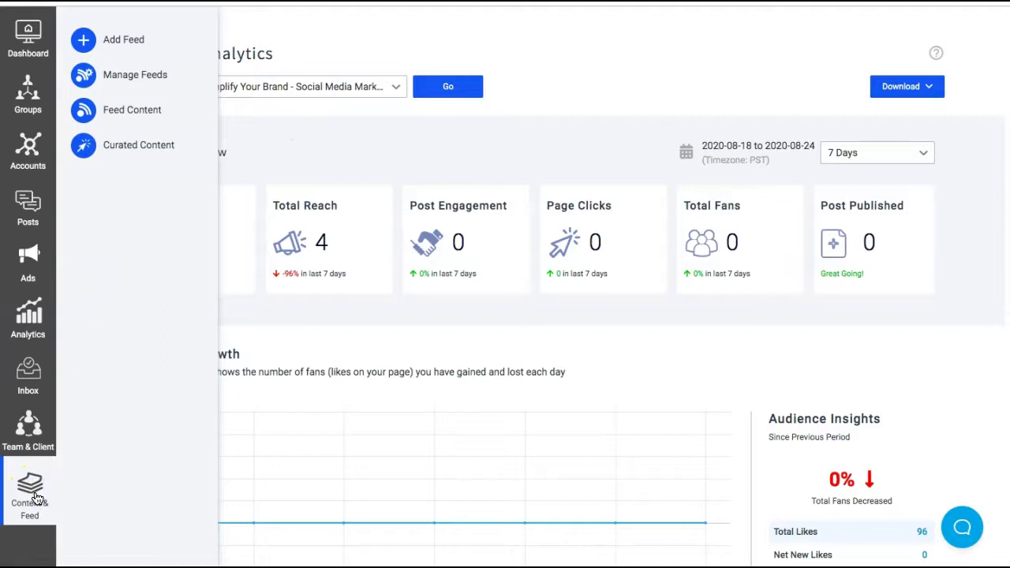
{"action": "left_click", "coordinate": [32, 500]}
{"action": "left_click", "coordinate": [412, 41]}
{"action": "scroll", "coordinate": [412, 41], "scroll_direction": "up", "scroll_amount": 2}
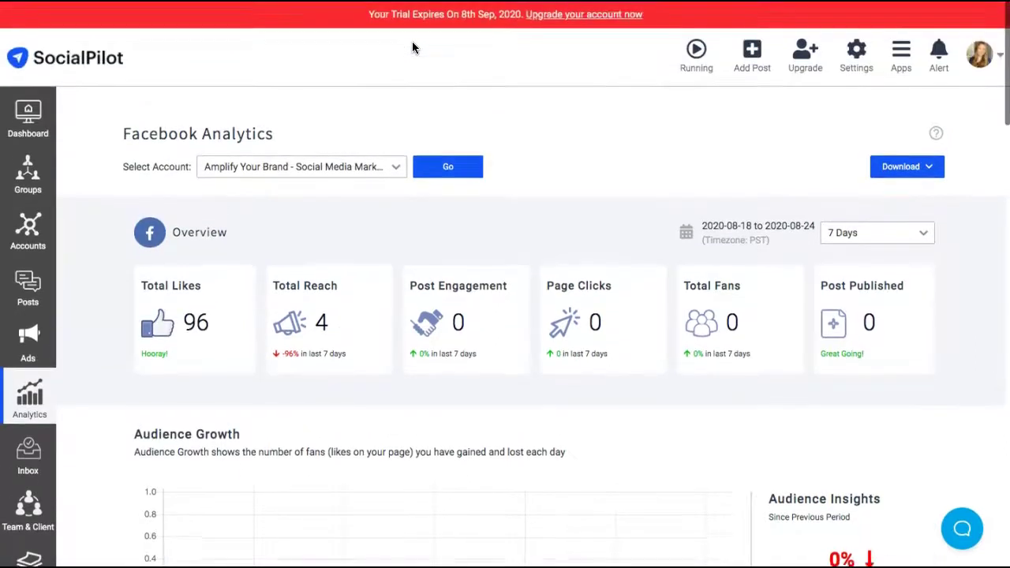
{"action": "left_click", "coordinate": [369, 6]}
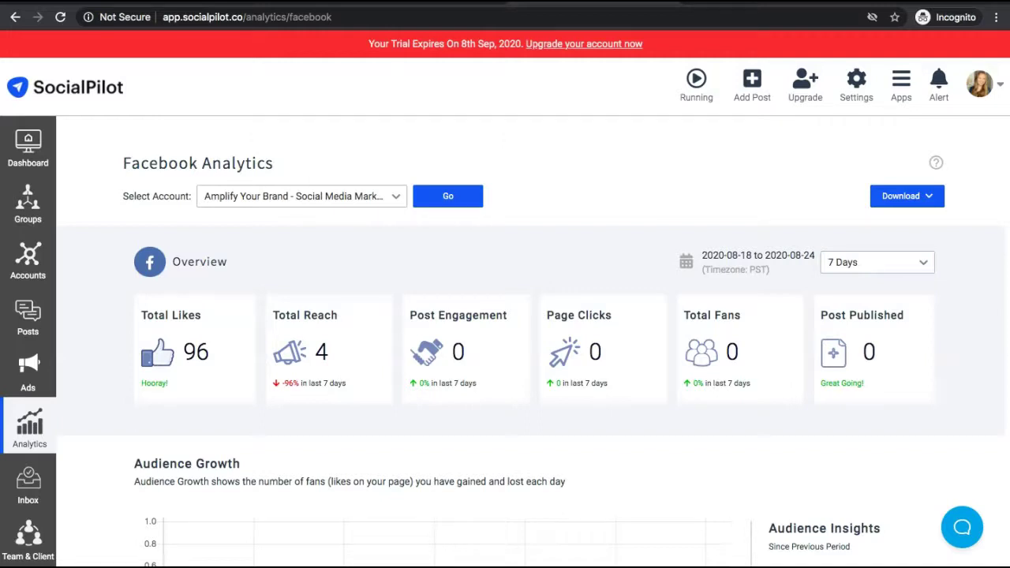
{"action": "scroll", "coordinate": [170, 136], "scroll_direction": "down", "scroll_amount": 2}
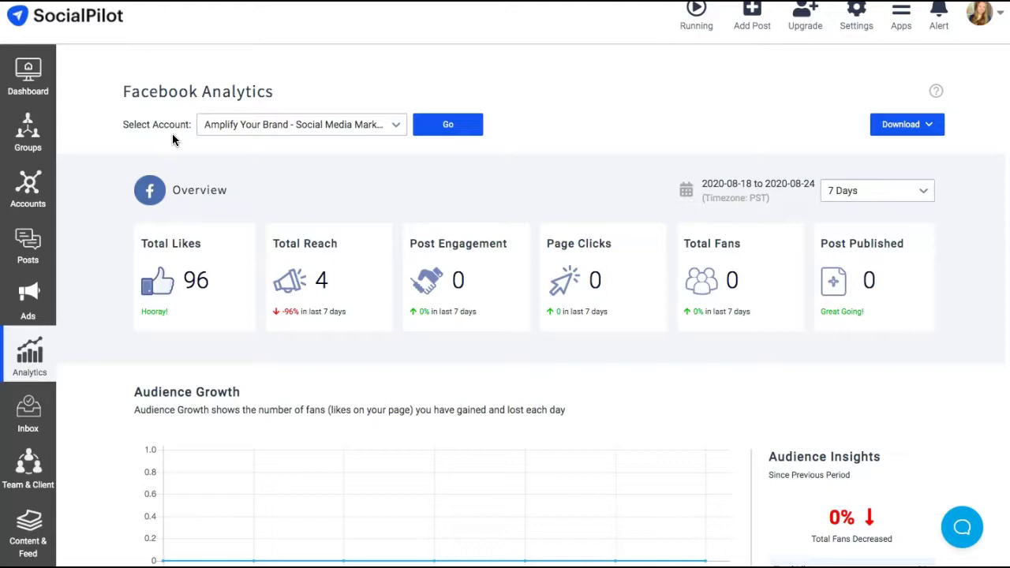
{"action": "left_click", "coordinate": [162, 92]}
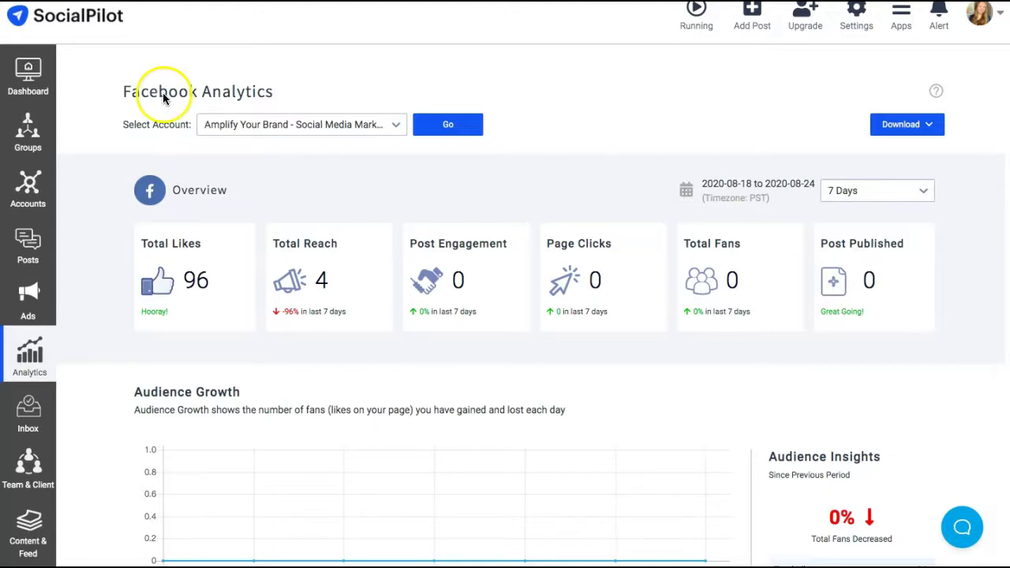